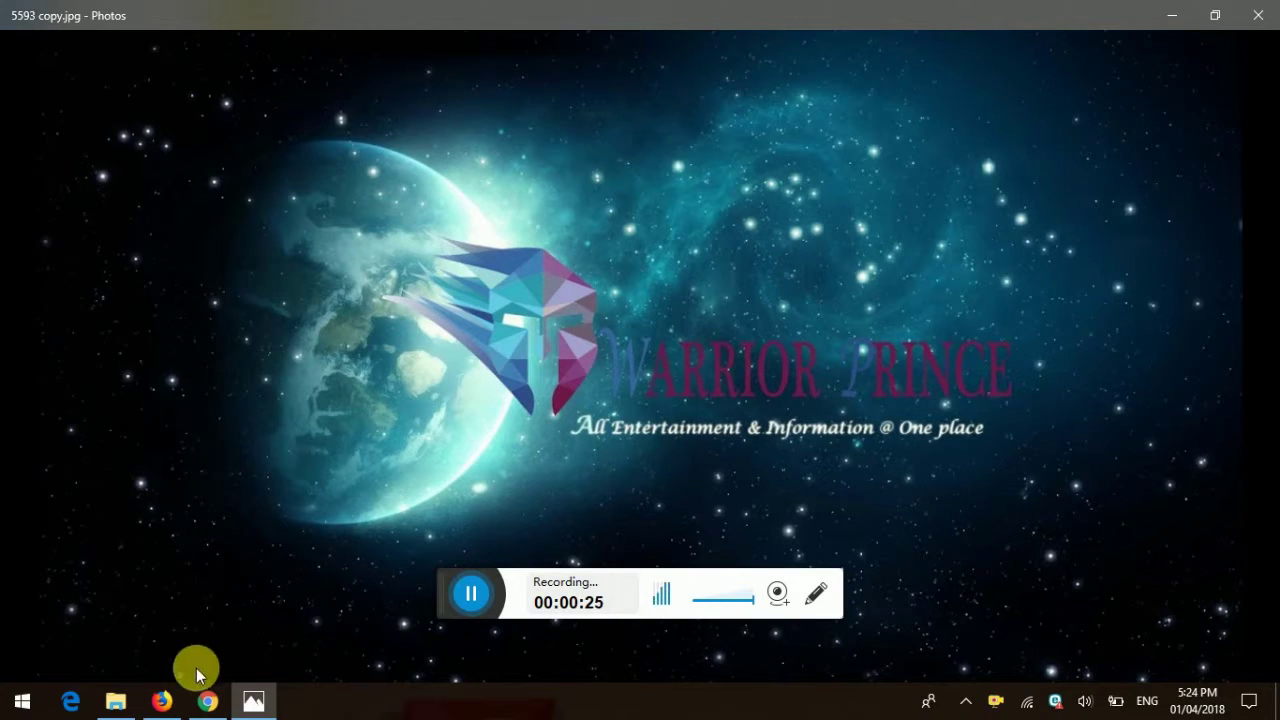
# Step: Leave the Warrior Prince photo and bring the IRCTC login page in Firefox forward
pyautogui.click(200, 702)
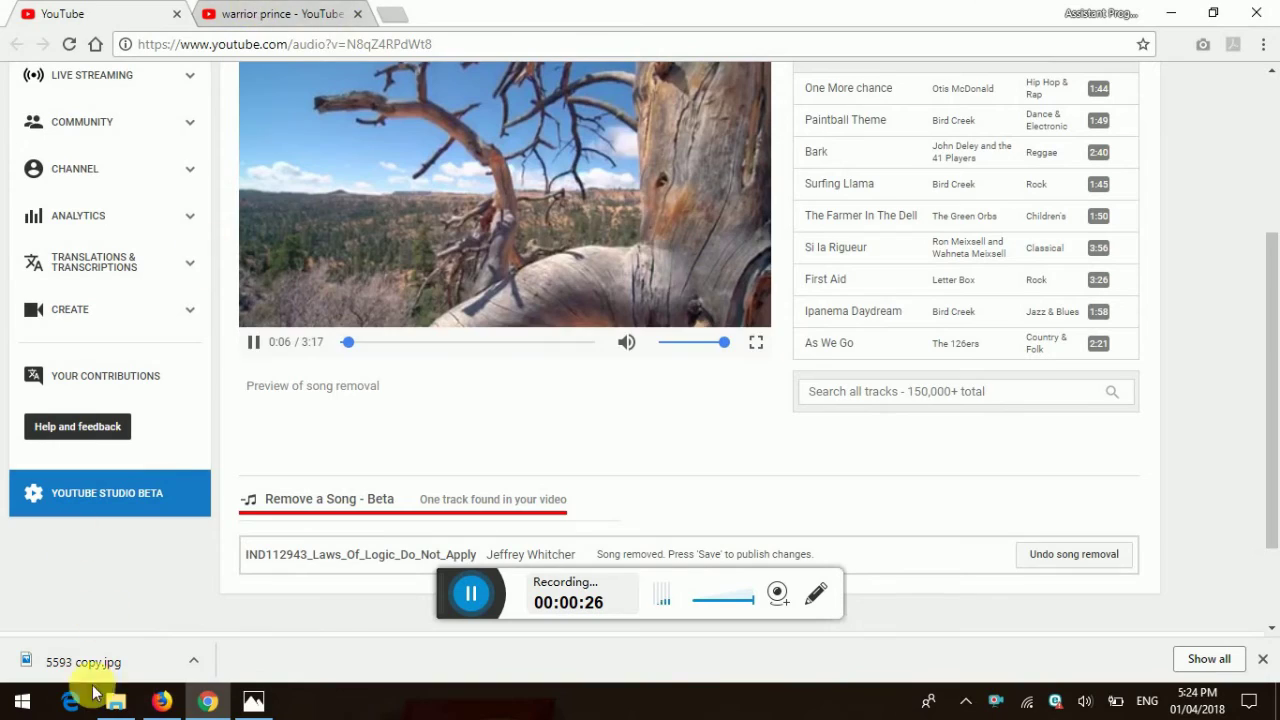
pyautogui.click(162, 701)
# Step: Reload the IRCTC home page by going to irctc.co.in
pyautogui.click(600, 50)
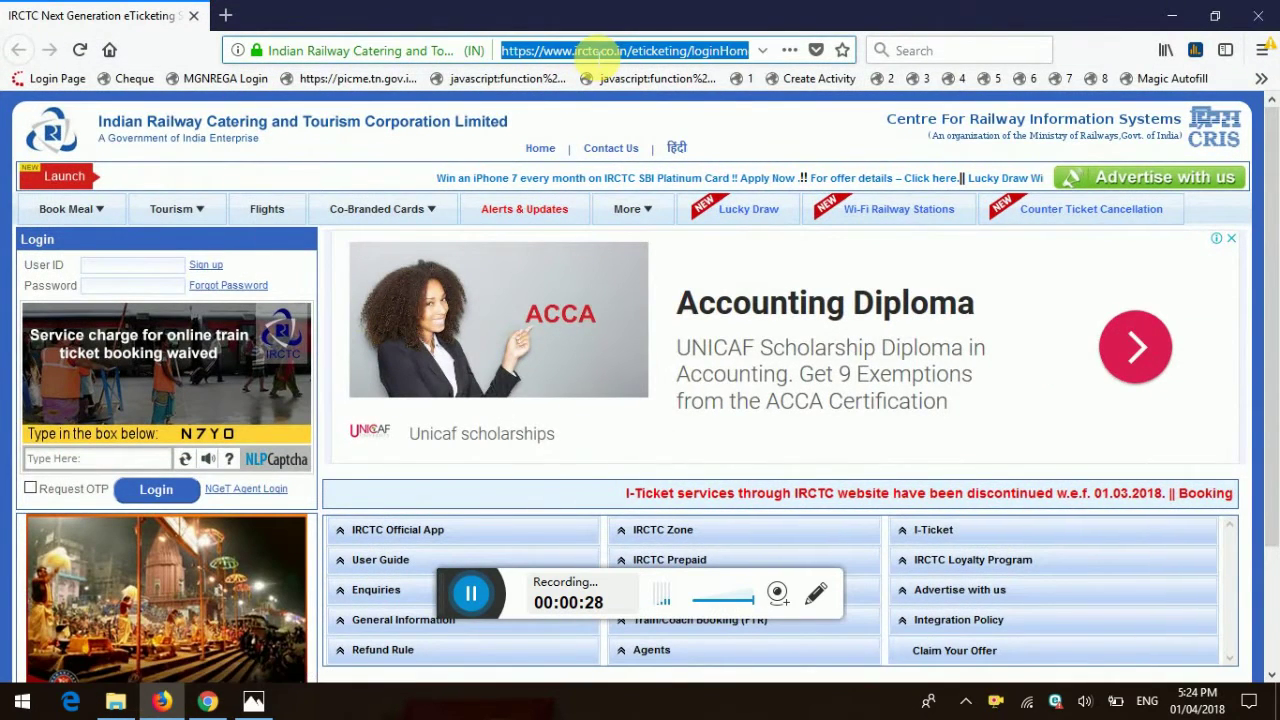
pyautogui.write('irc')
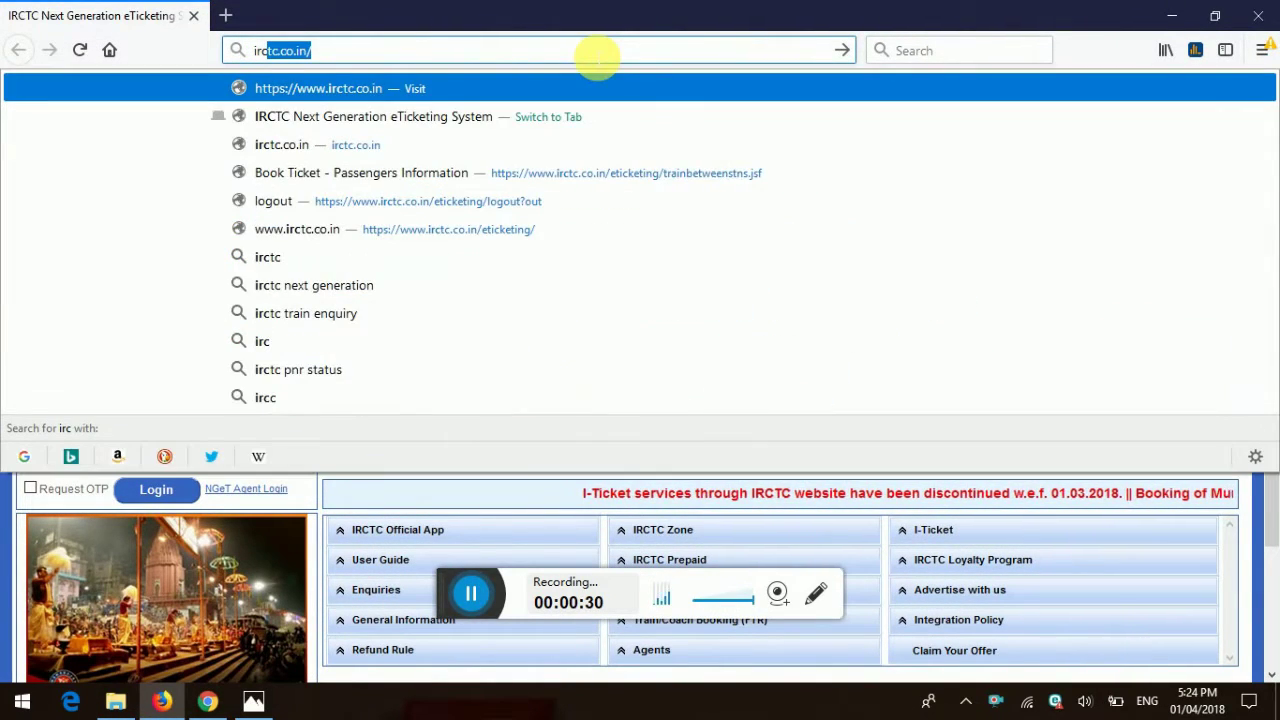
pyautogui.write('tc.co.in')
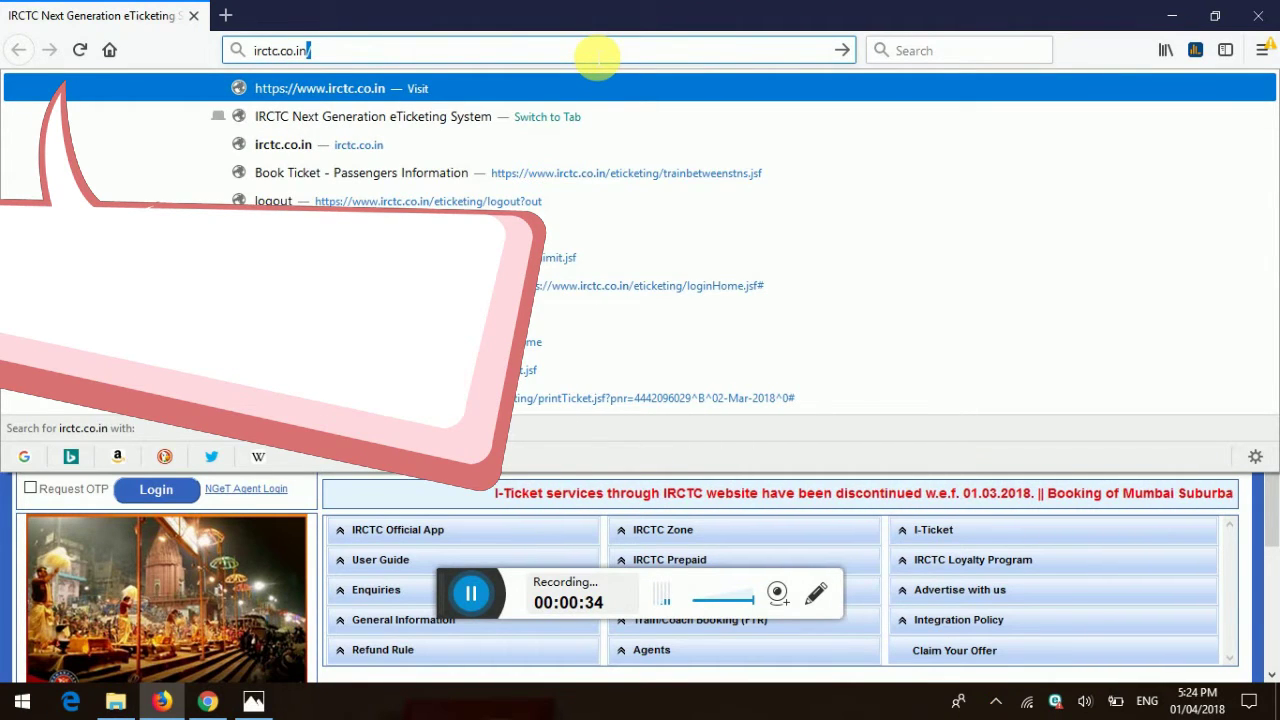
pyautogui.press('Return')
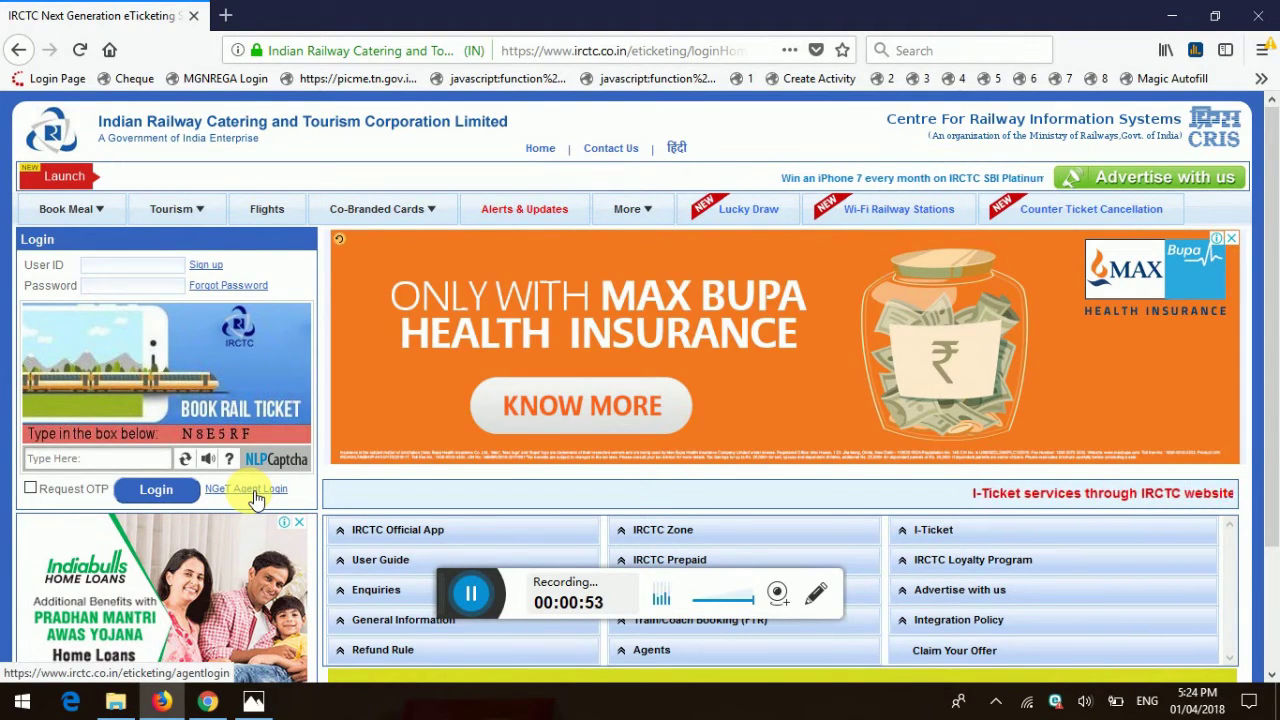
# Step: Open Individual Registration, enter a new user ID and confirm it is available
pyautogui.click(207, 267)
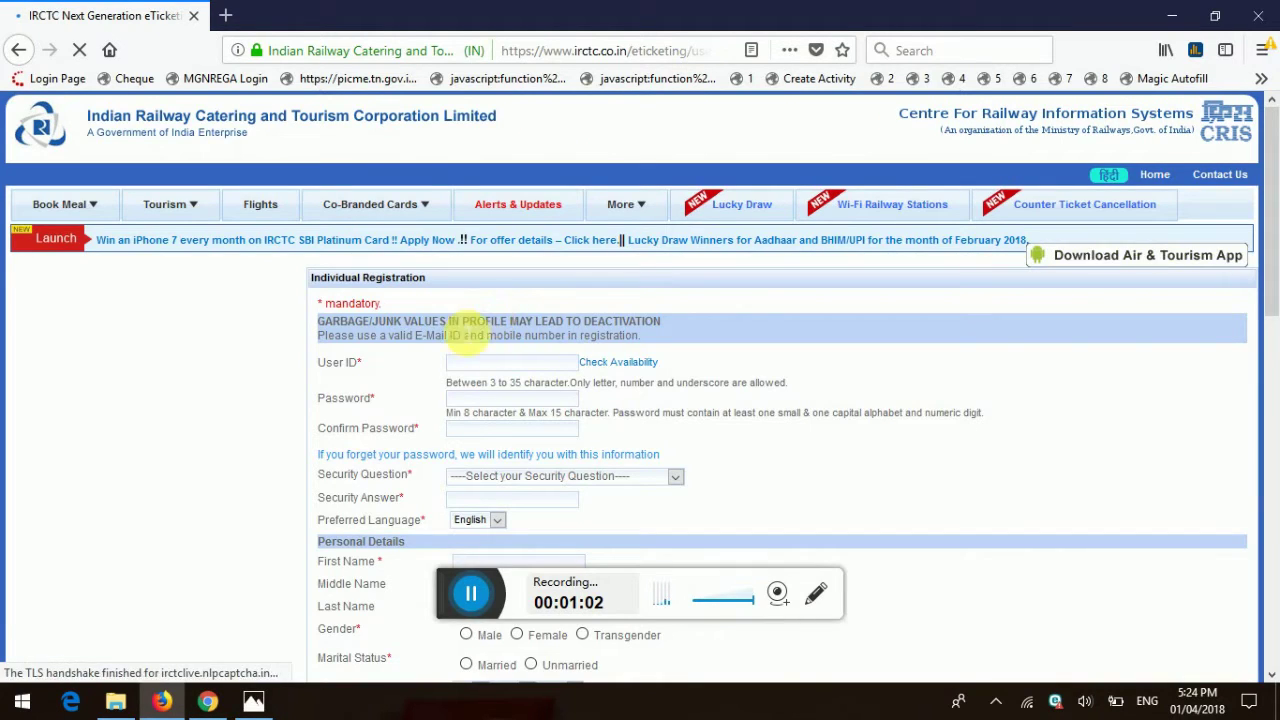
pyautogui.click(474, 364)
pyautogui.click(476, 366)
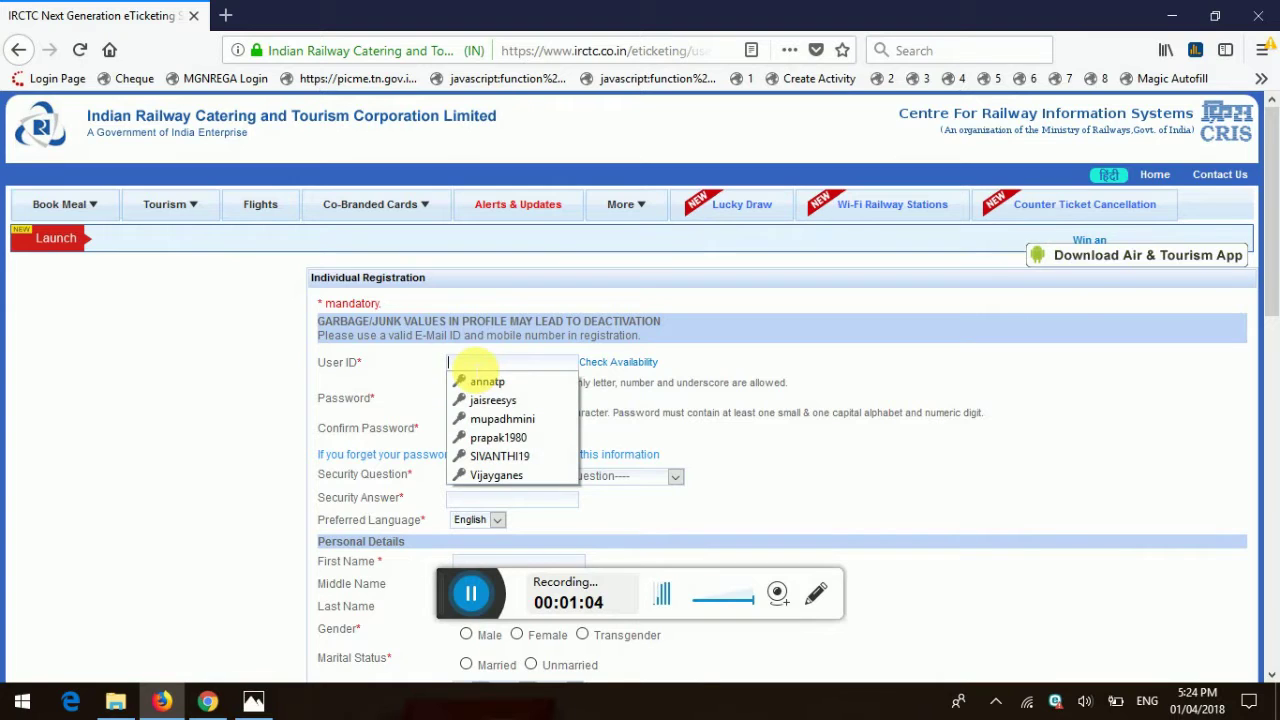
pyautogui.moveTo(390, 427); pyautogui.dragTo(530, 365)
pyautogui.click(530, 365)
pyautogui.click(806, 429)
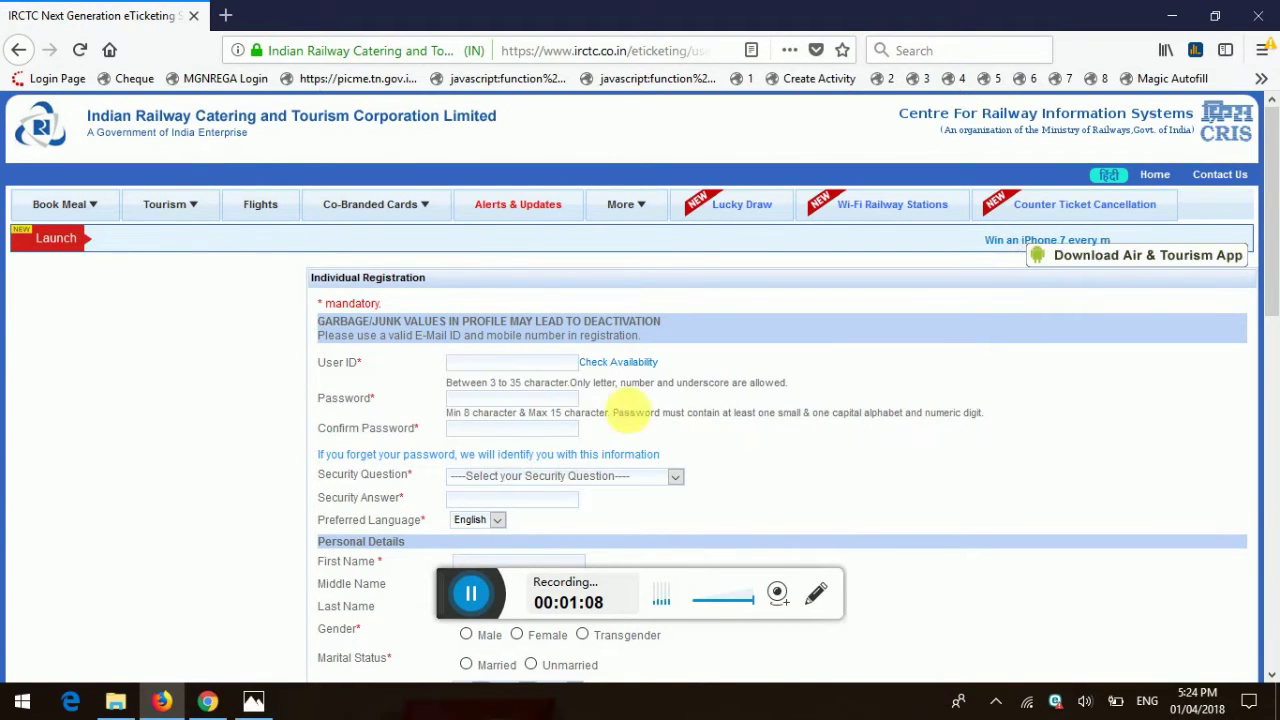
pyautogui.click(551, 366)
pyautogui.write('warriorprince')
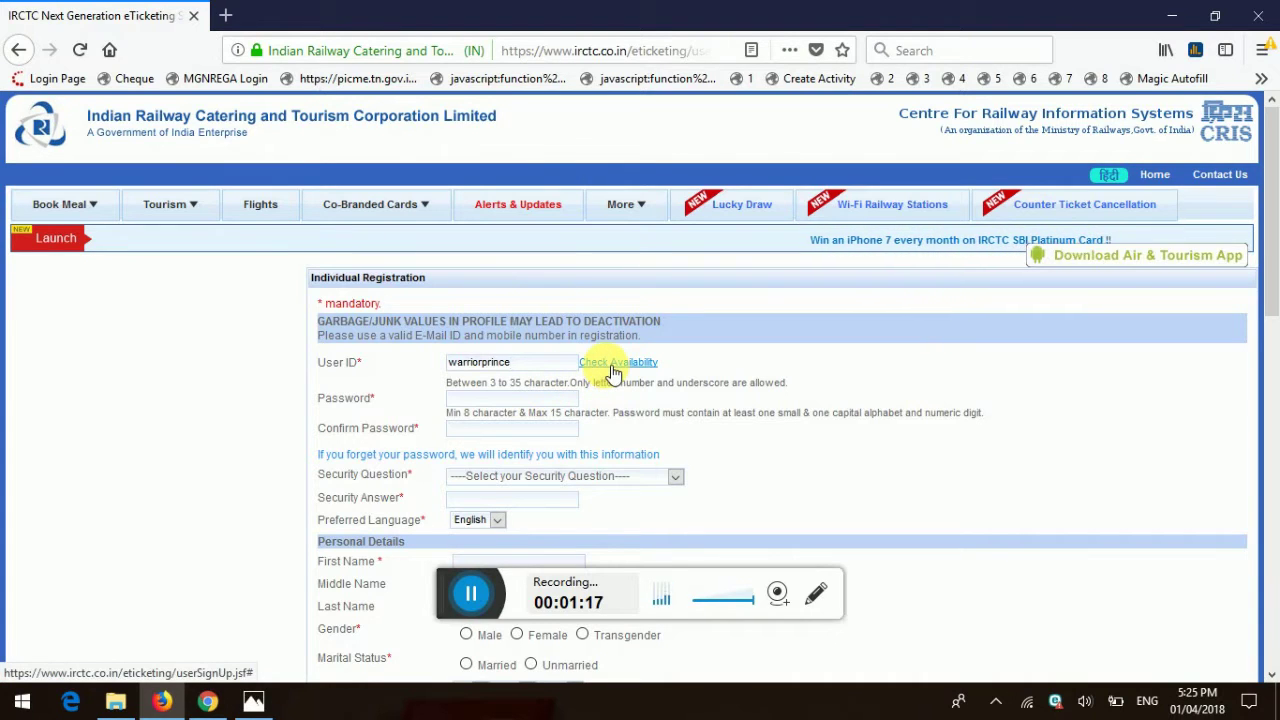
pyautogui.click(613, 366)
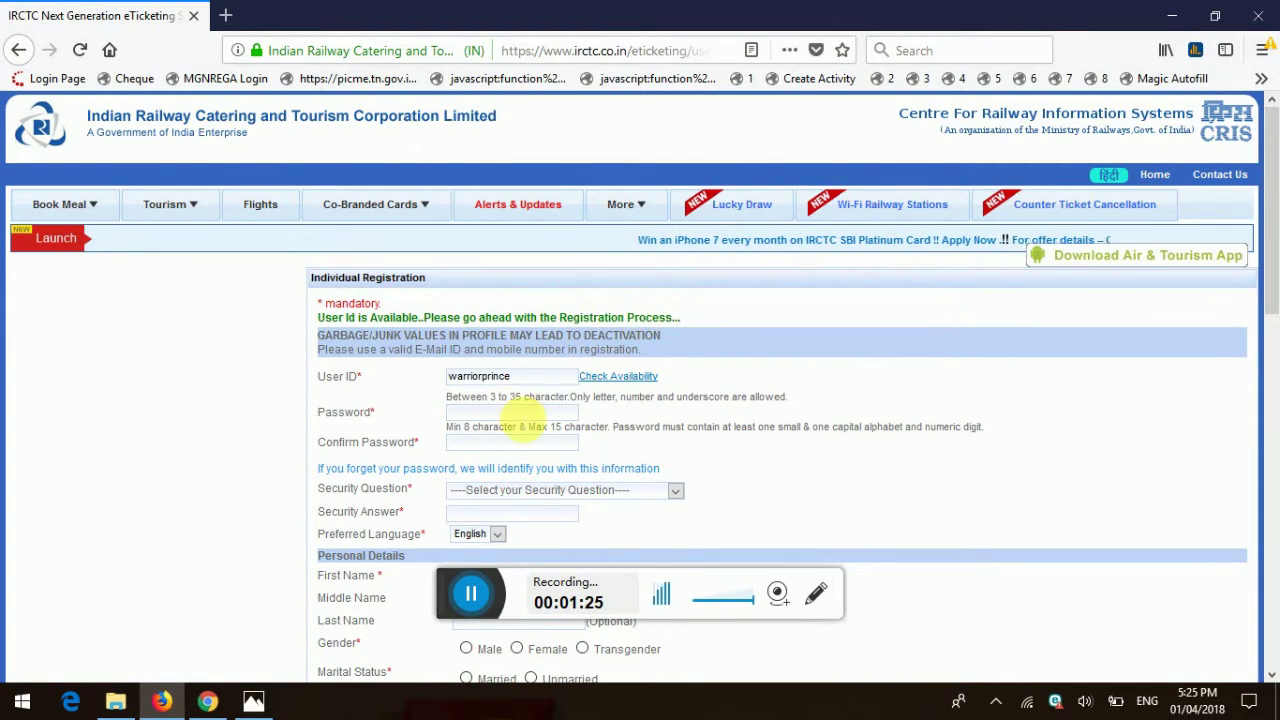
# Step: Enter the account password in both the Password and Confirm Password fields
pyautogui.click(500, 414)
pyautogui.click(391, 420)
pyautogui.click(470, 414)
pyautogui.write('**************')
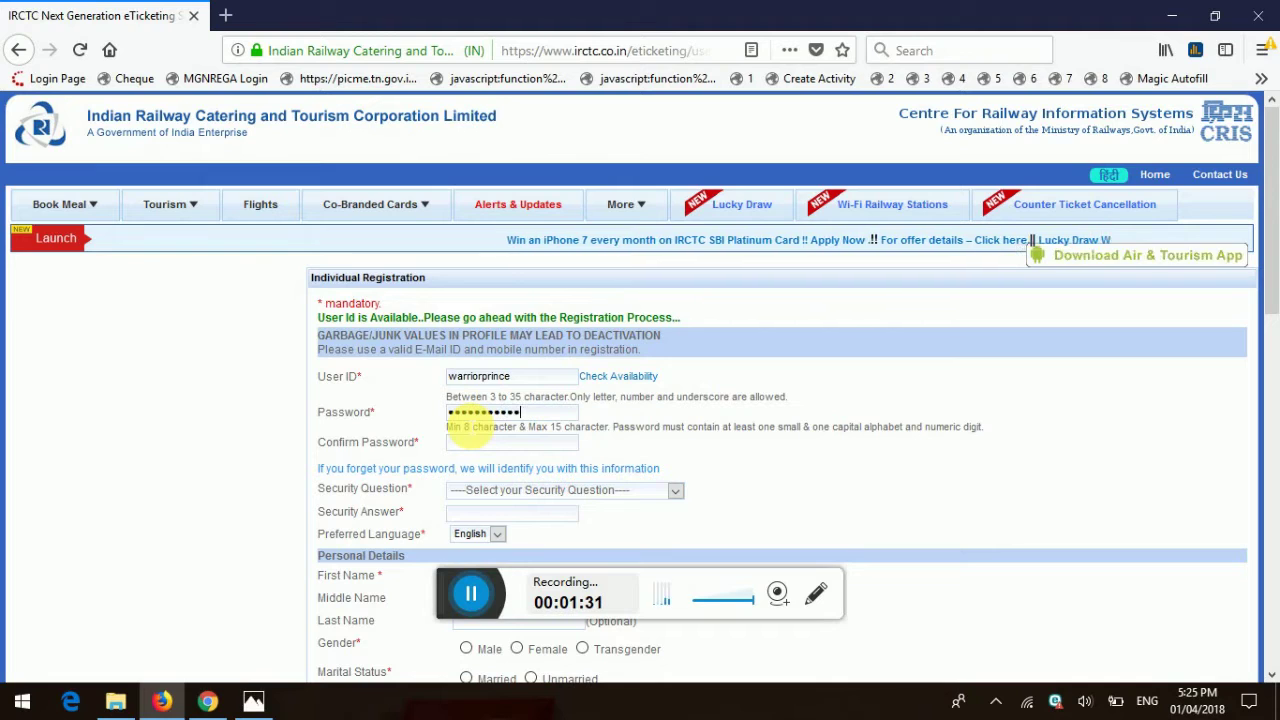
pyautogui.click(468, 441)
pyautogui.write('*****')
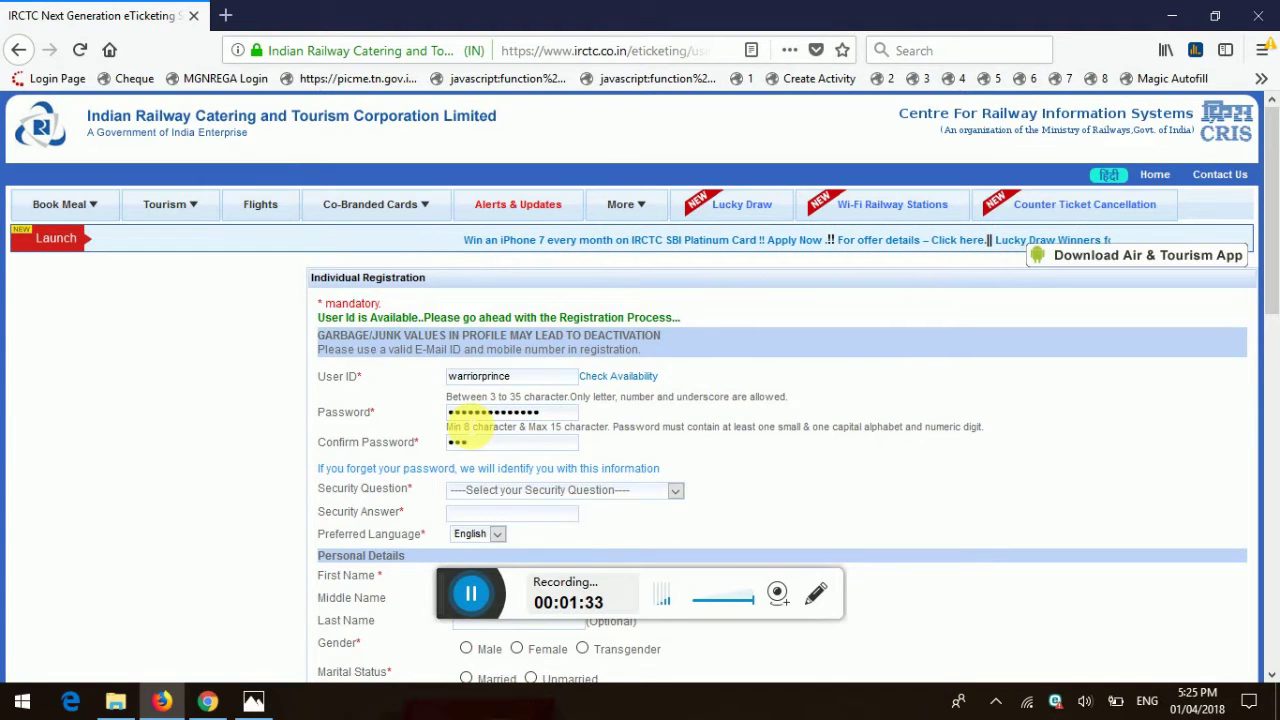
pyautogui.write('*********')
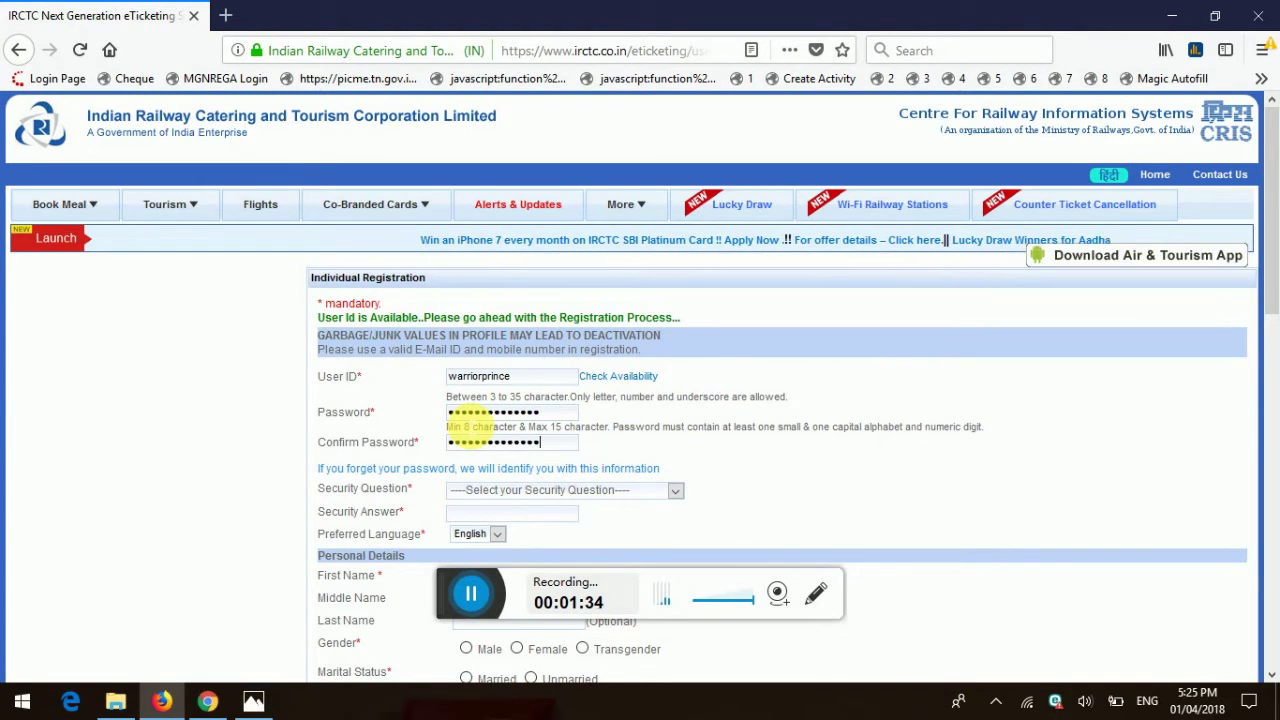
pyautogui.scroll(-2, 460, 420)
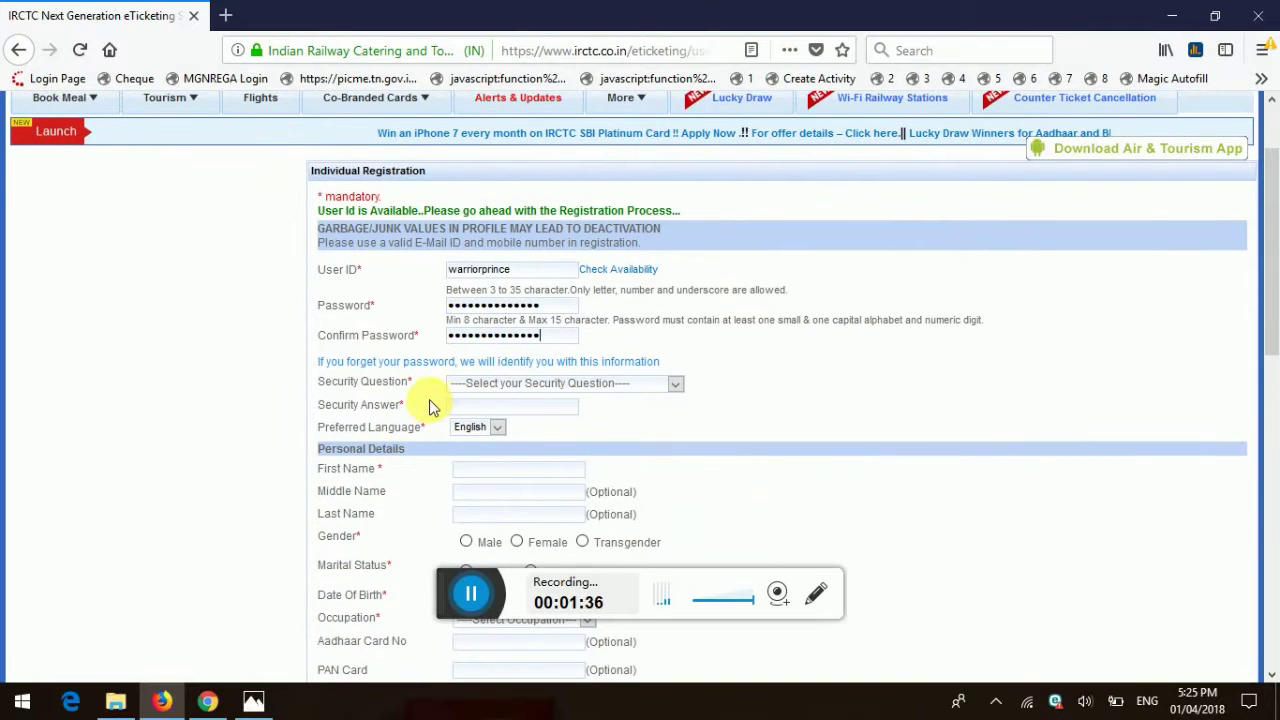
# Step: Choose the 'all time favorite sports team' security question and answer 'football'
pyautogui.click(480, 386)
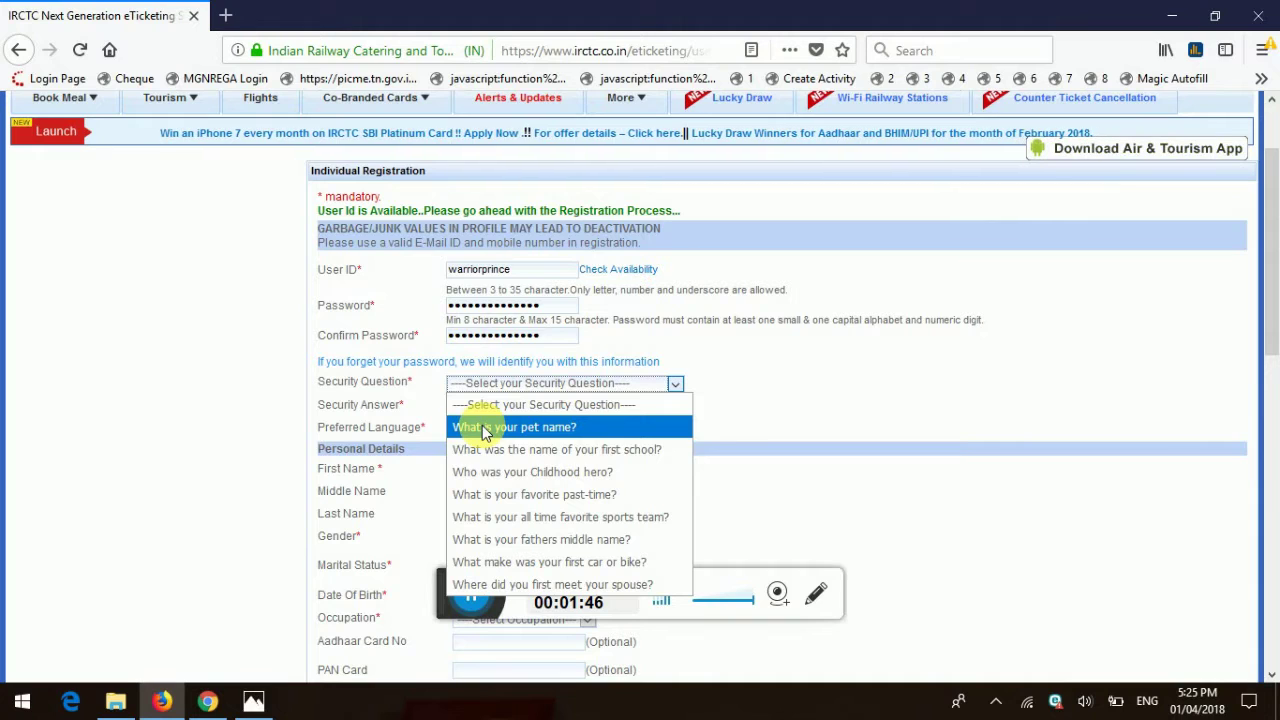
pyautogui.click(517, 518)
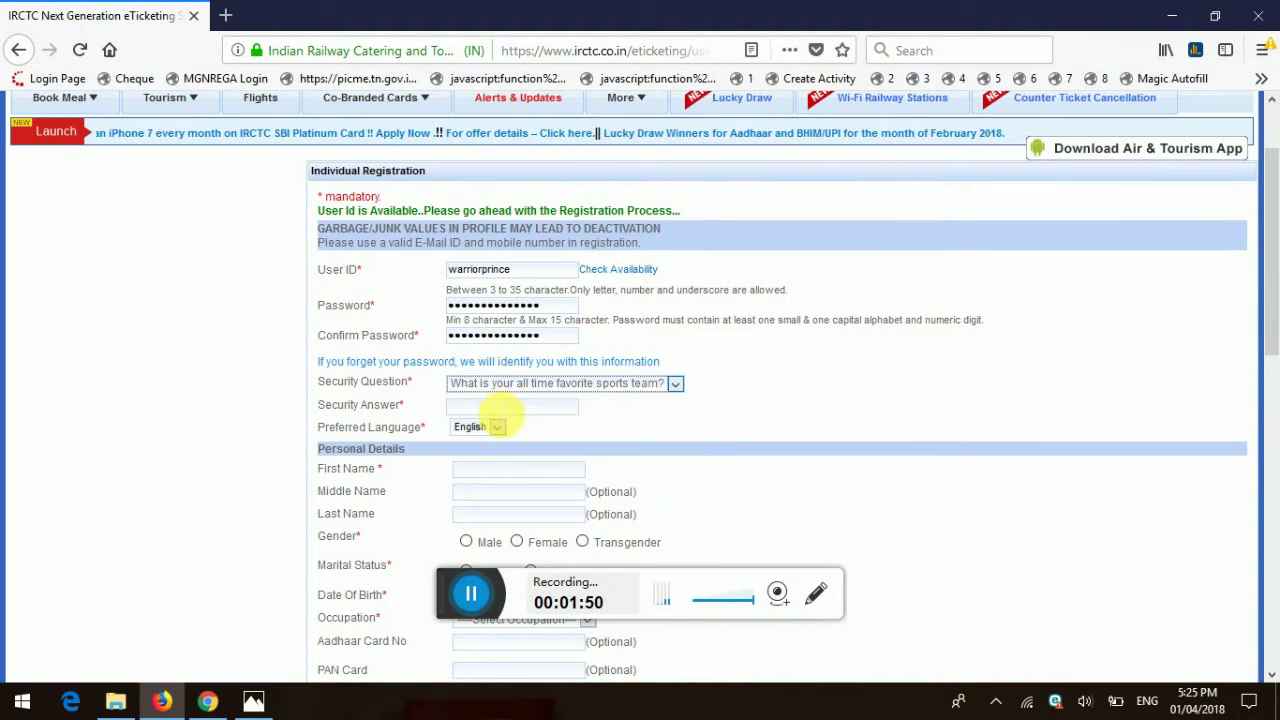
pyautogui.click(497, 407)
pyautogui.write('footbal')
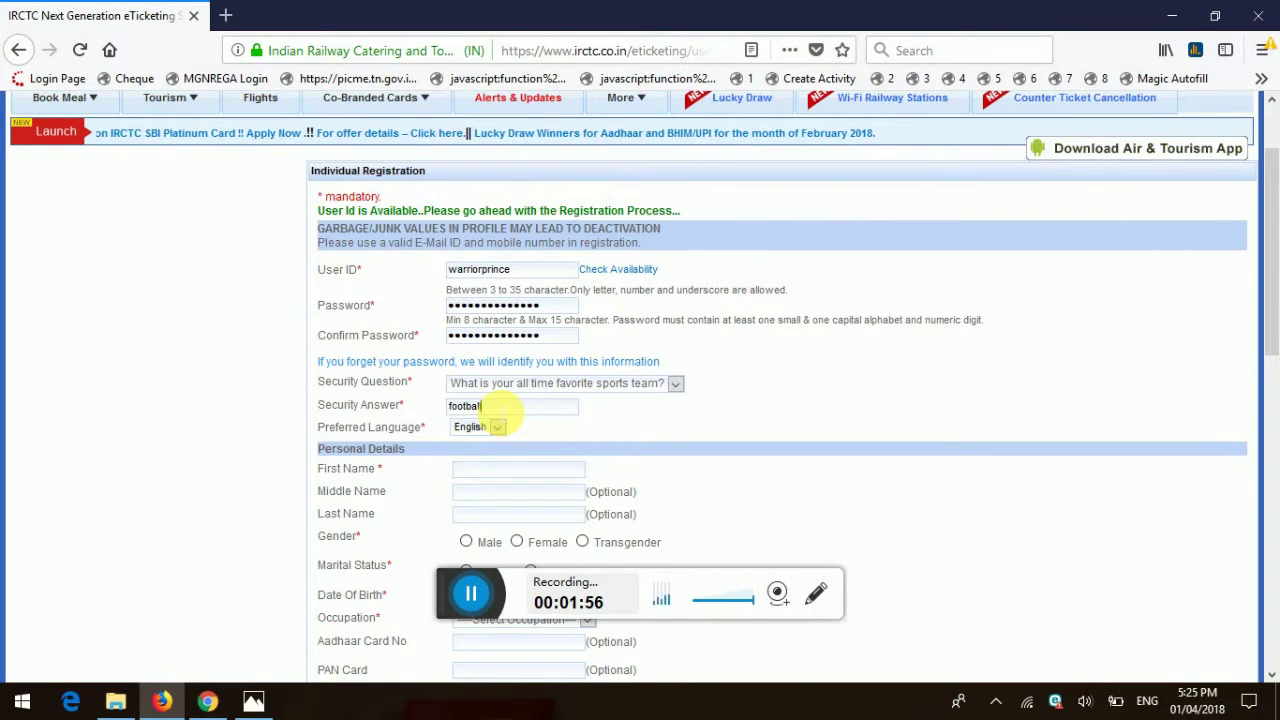
pyautogui.write('l')
pyautogui.scroll(-1, 480, 412)
pyautogui.scroll(-1, 480, 412)
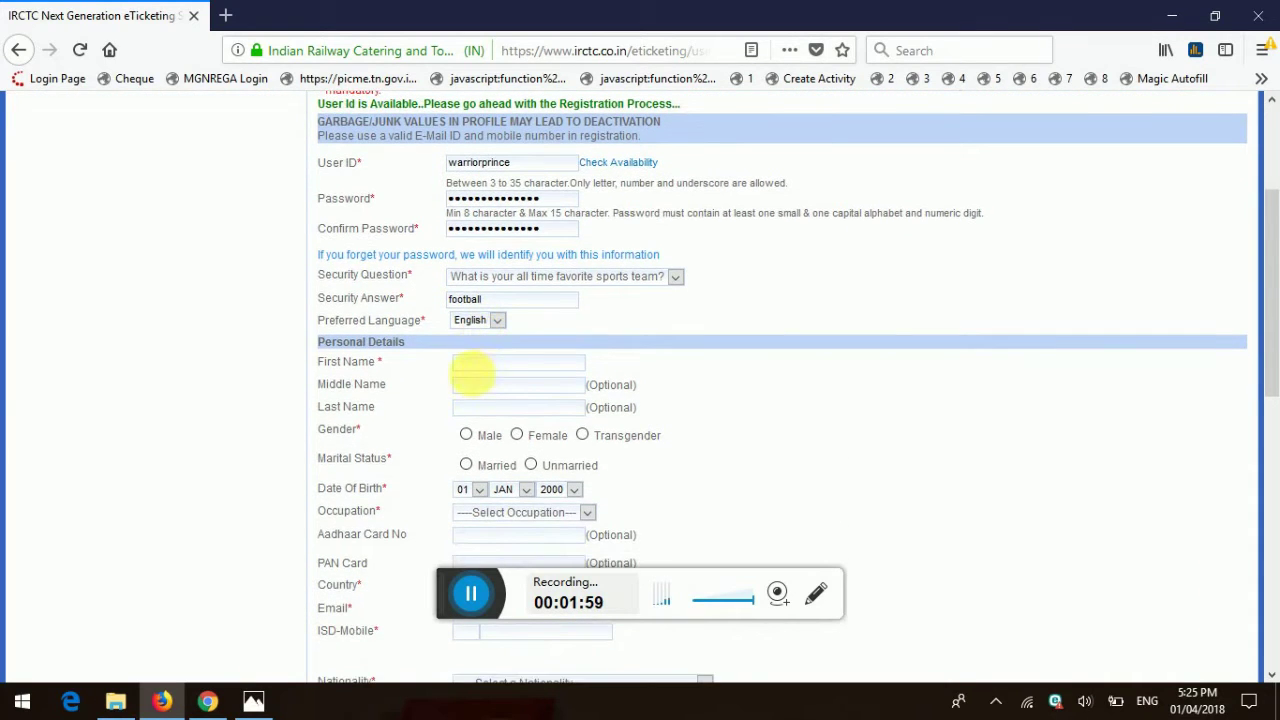
# Step: Enter the first and last name, and mark gender Male and status Unmarried
pyautogui.click(484, 363)
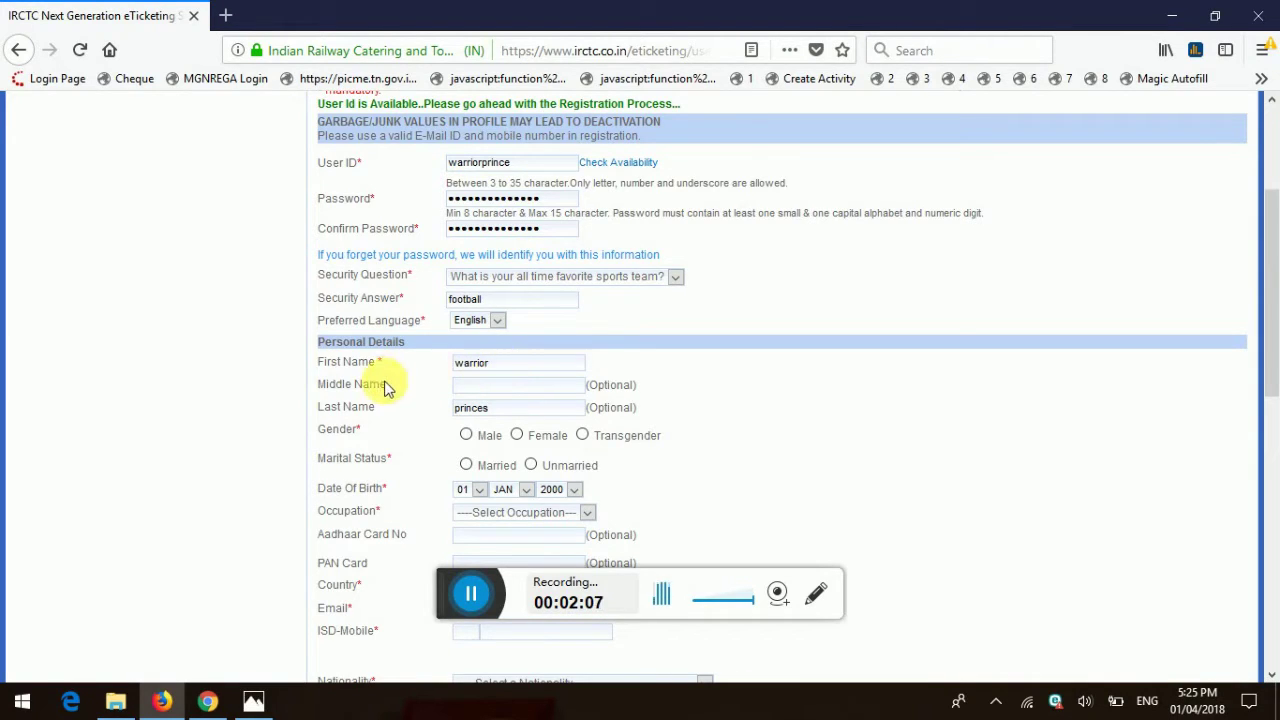
pyautogui.click(466, 437)
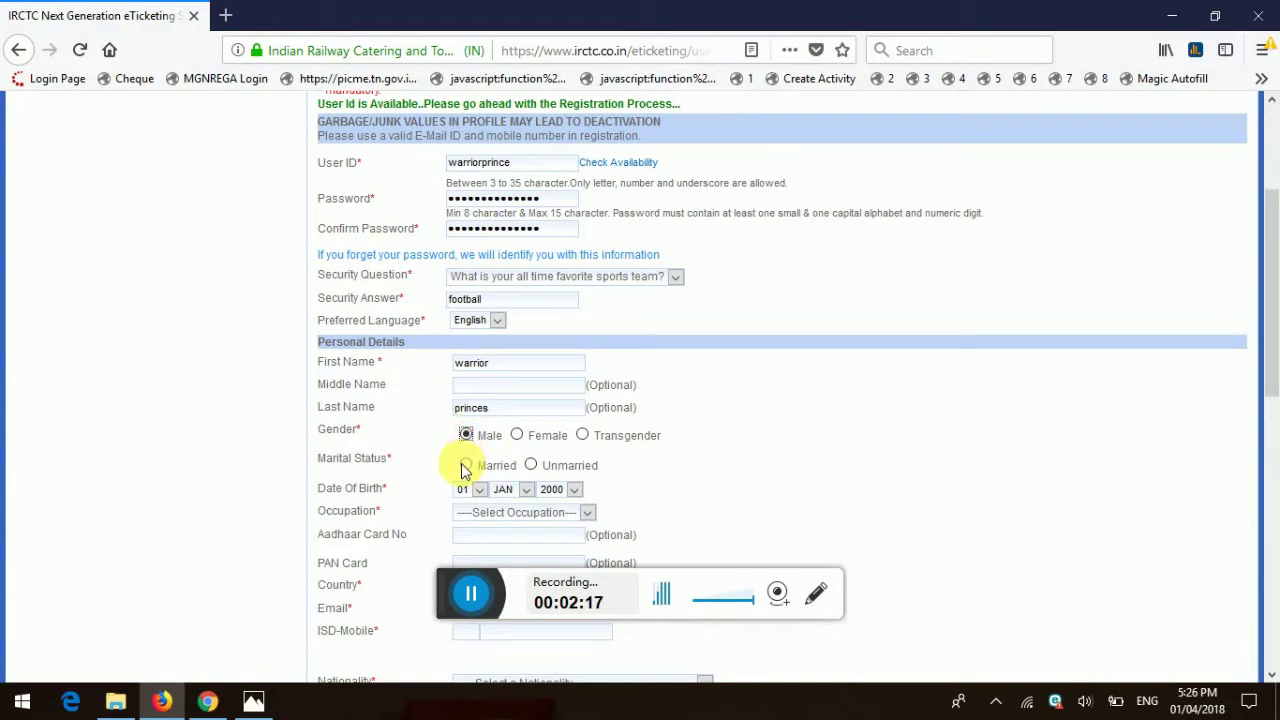
pyautogui.click(530, 466)
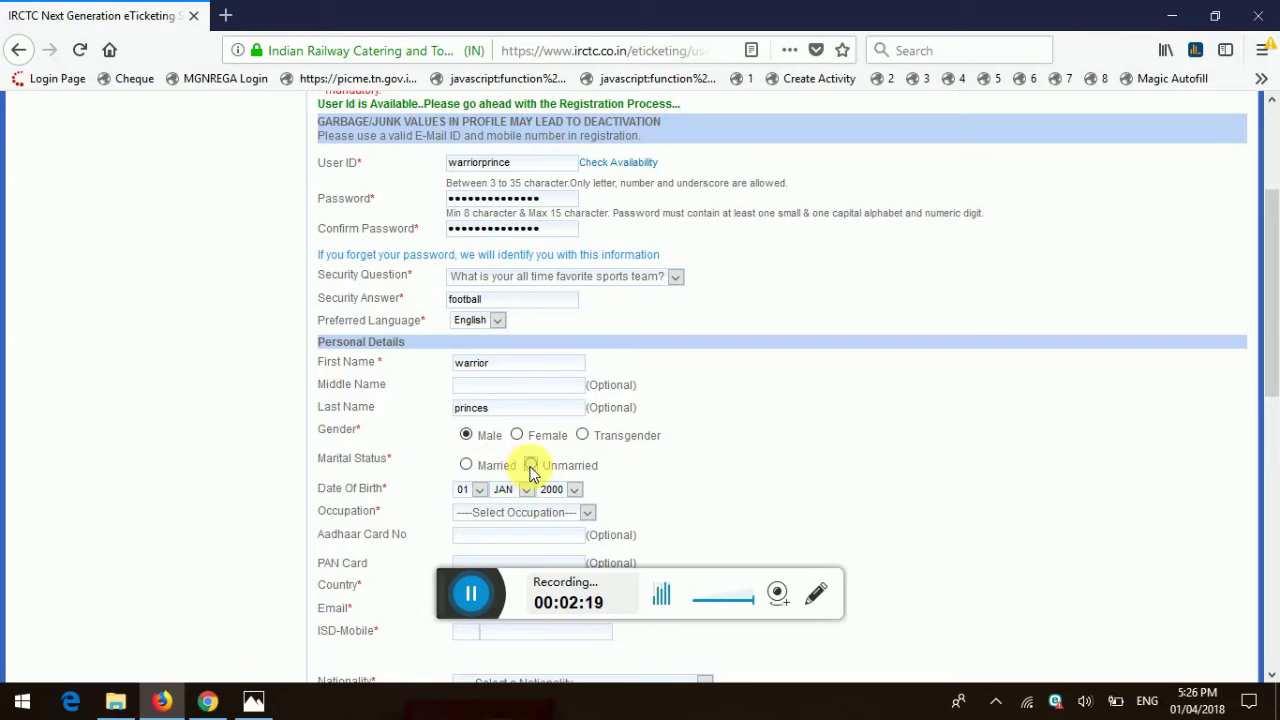
pyautogui.click(461, 490)
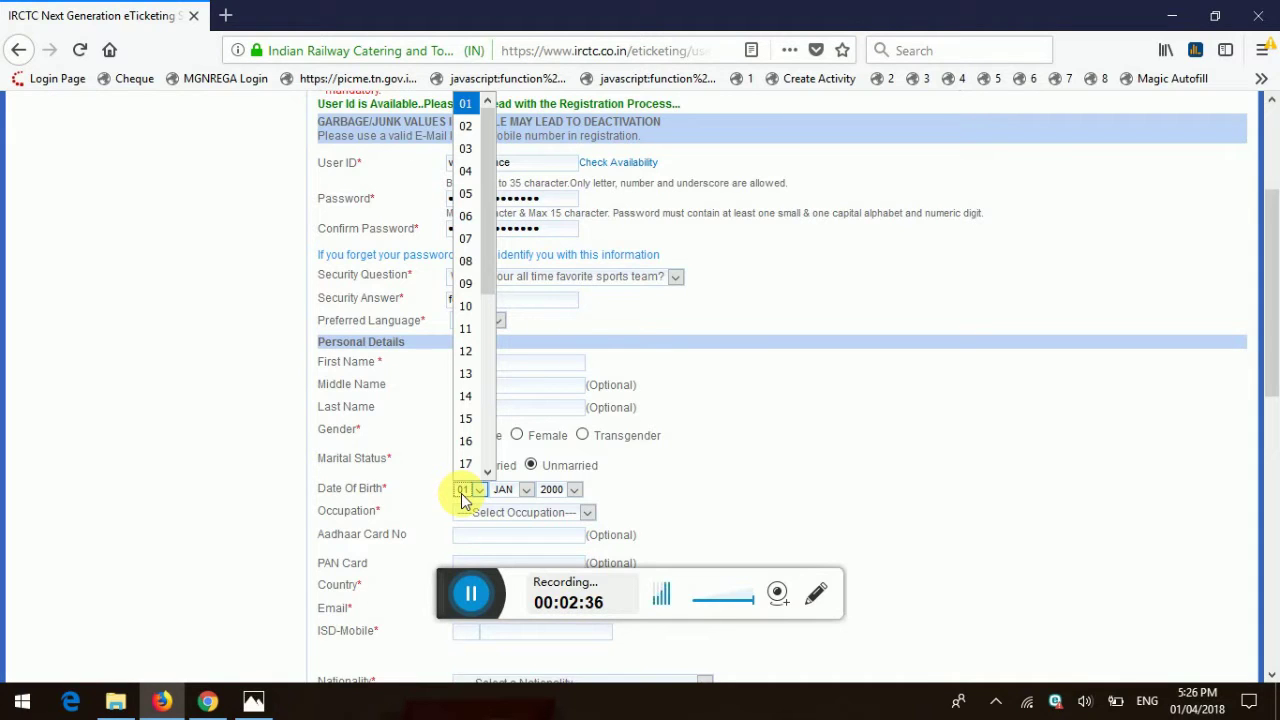
pyautogui.scroll(-4, 477, 441)
pyautogui.scroll(-1, 477, 441)
pyautogui.click(466, 466)
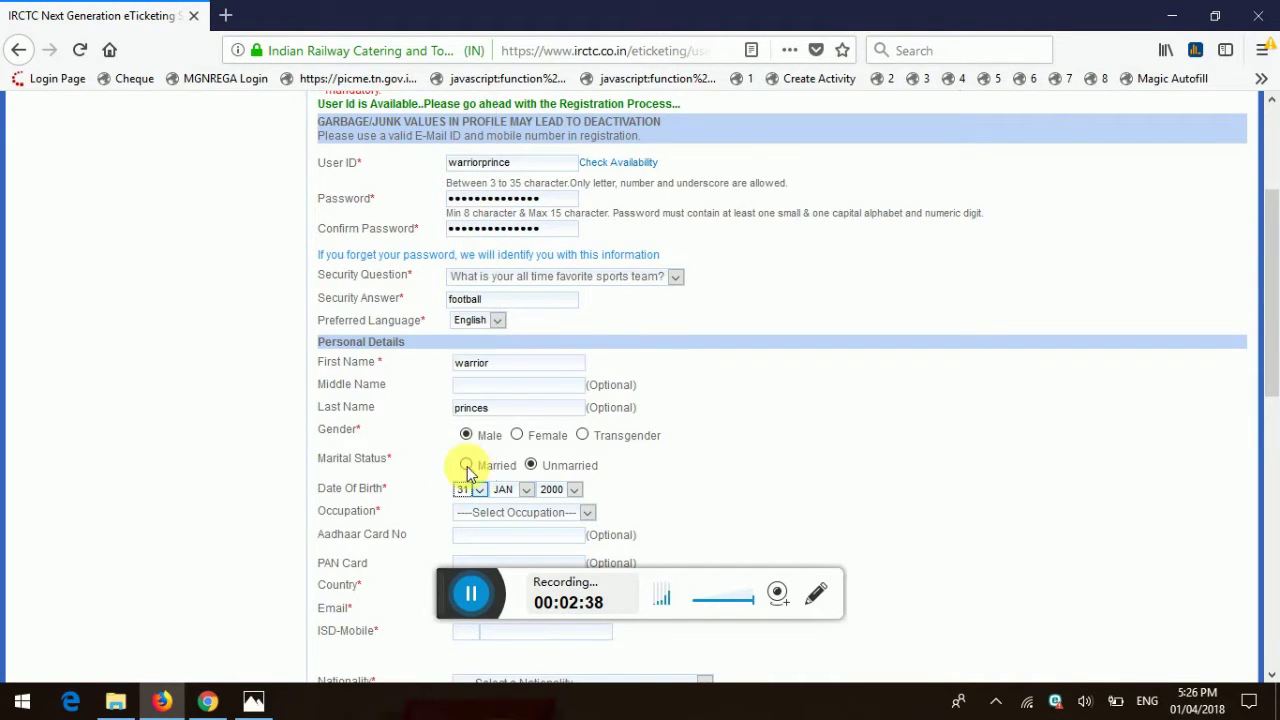
pyautogui.click(503, 489)
pyautogui.click(515, 357)
pyautogui.click(560, 490)
pyautogui.click(562, 493)
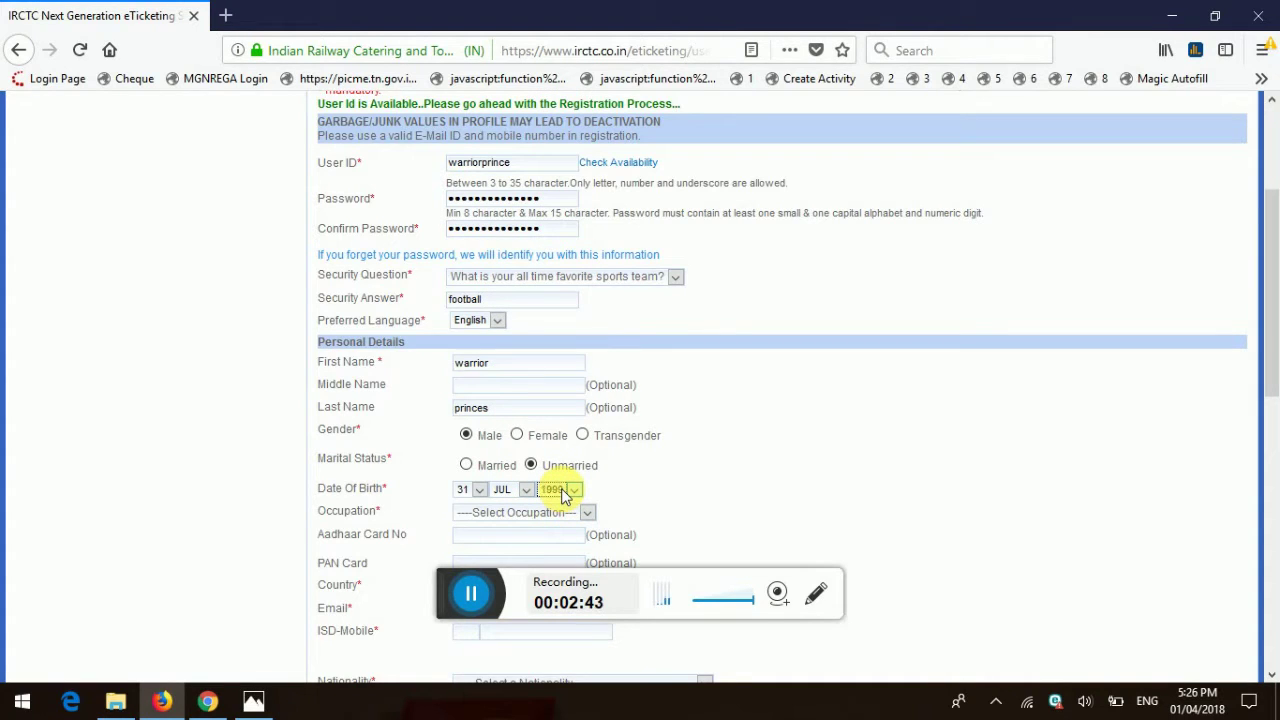
pyautogui.click(543, 514)
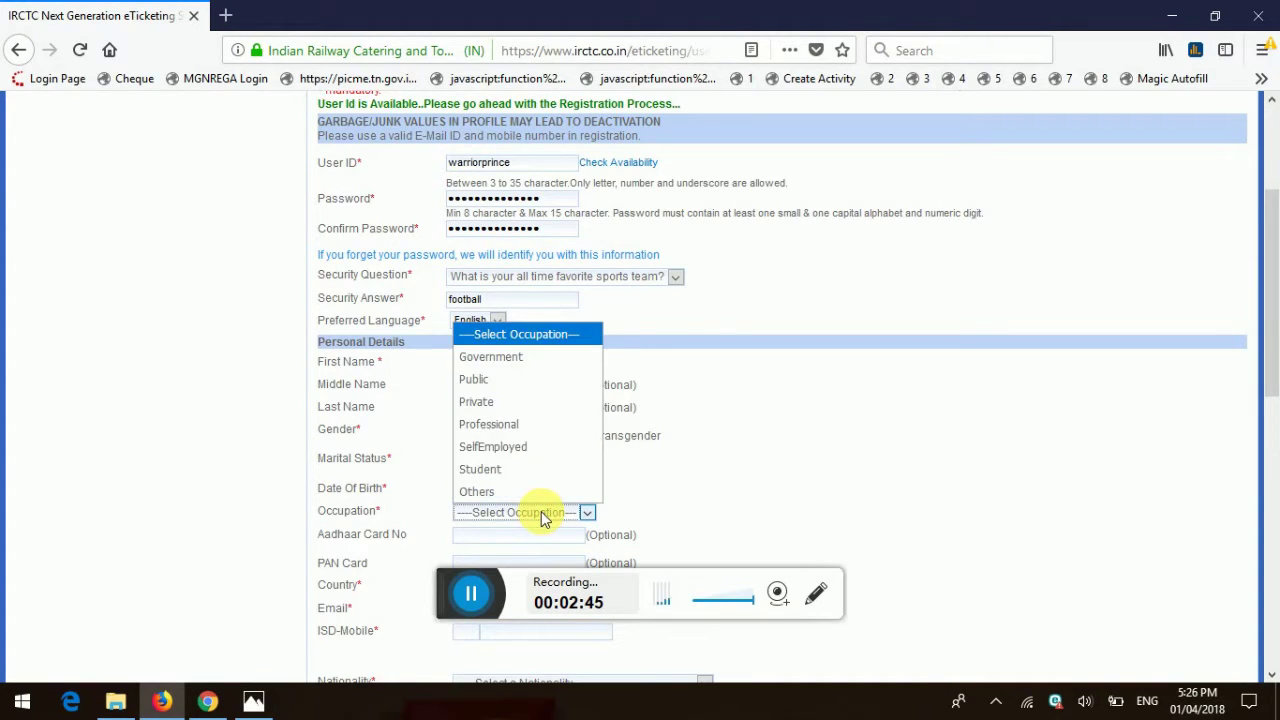
# Step: Set occupation to Others and country to India
pyautogui.click(524, 491)
pyautogui.scroll(-4, 524, 496)
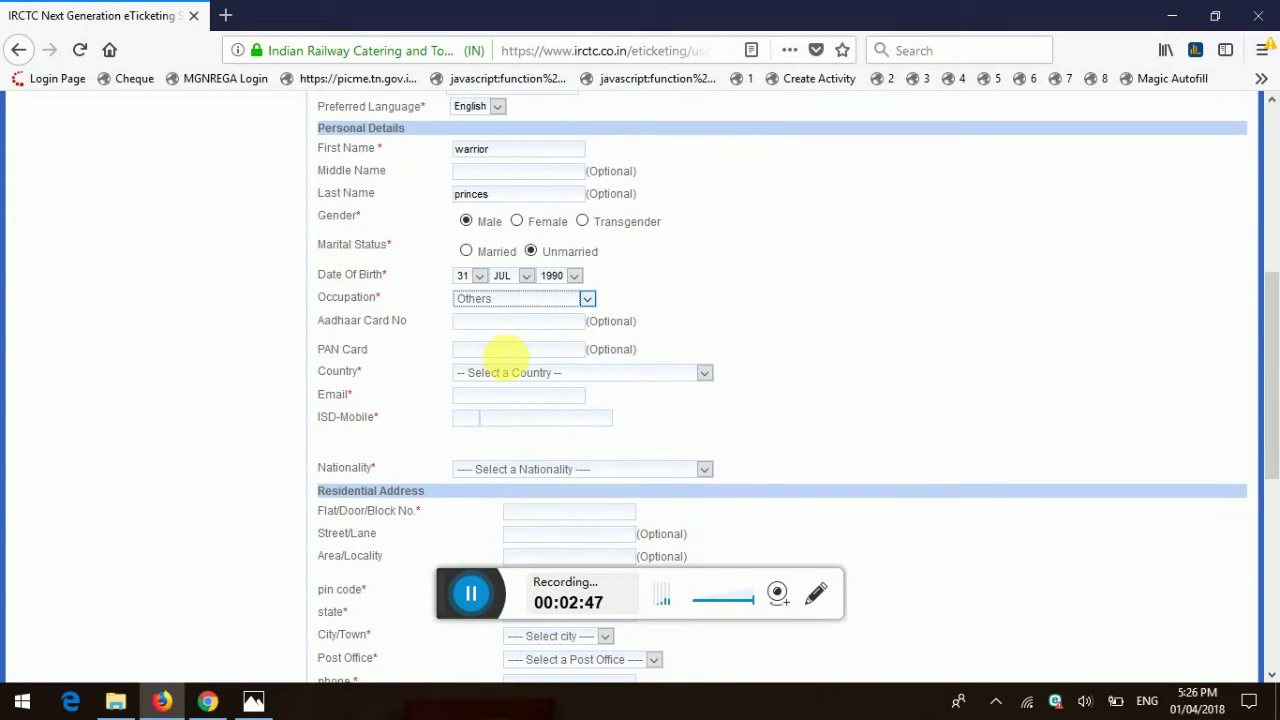
pyautogui.click(492, 324)
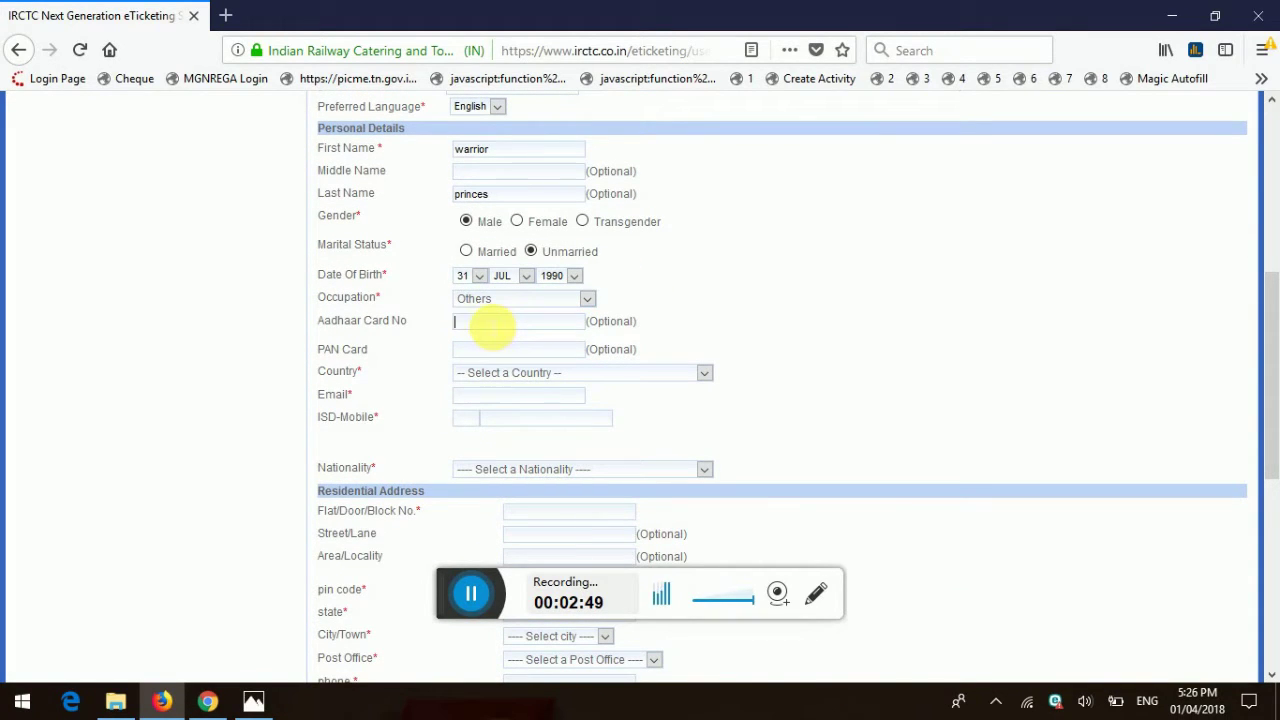
pyautogui.click(476, 373)
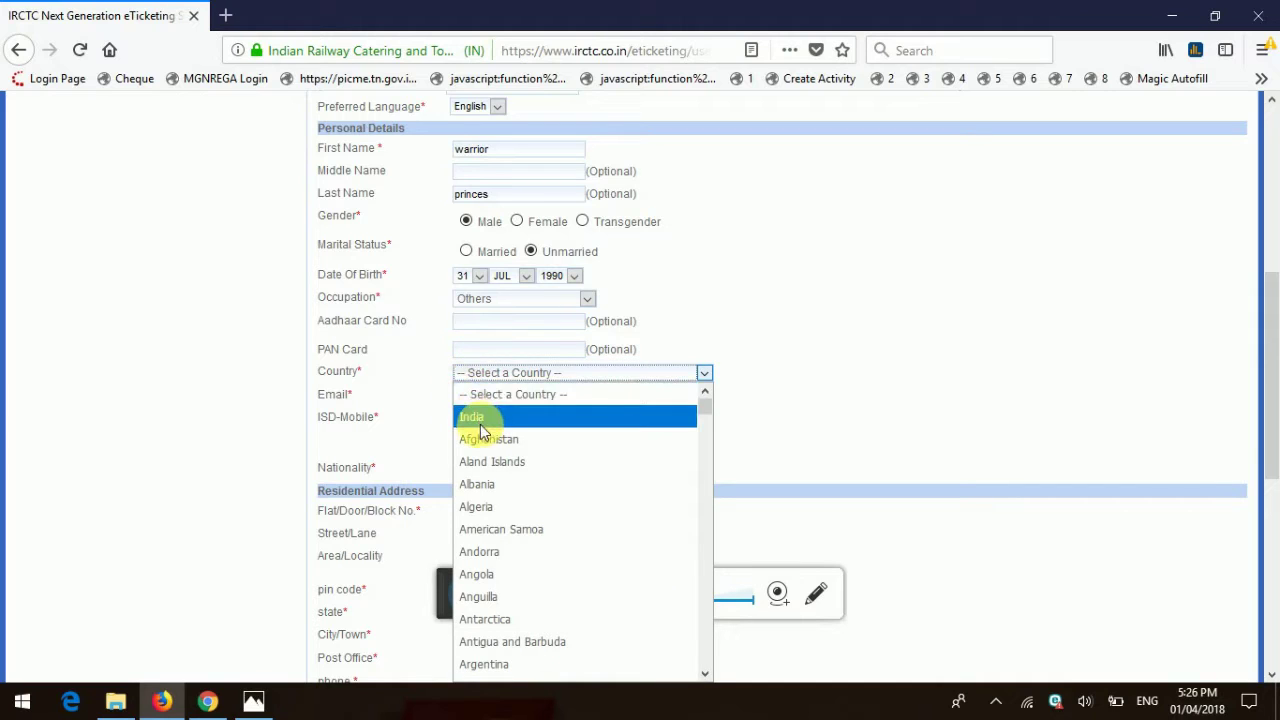
pyautogui.click(480, 421)
# Step: Fill in the Gmail e-mail address and the mobile number
pyautogui.click(470, 398)
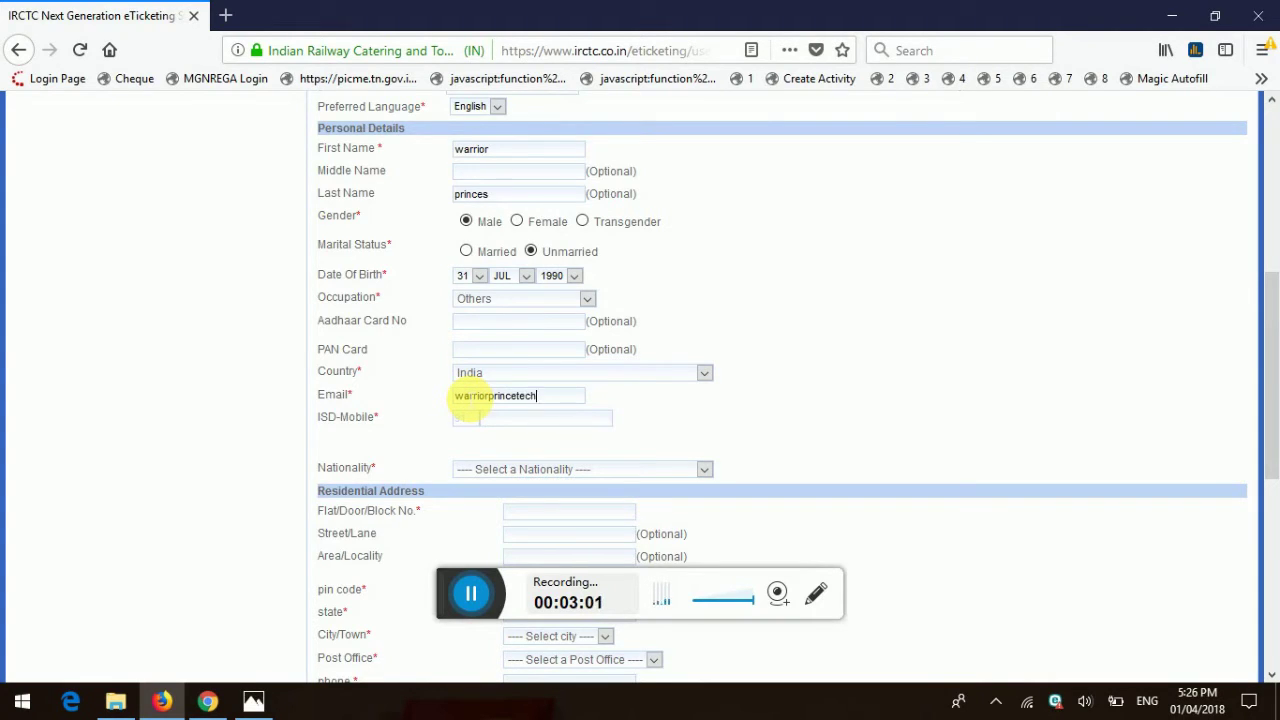
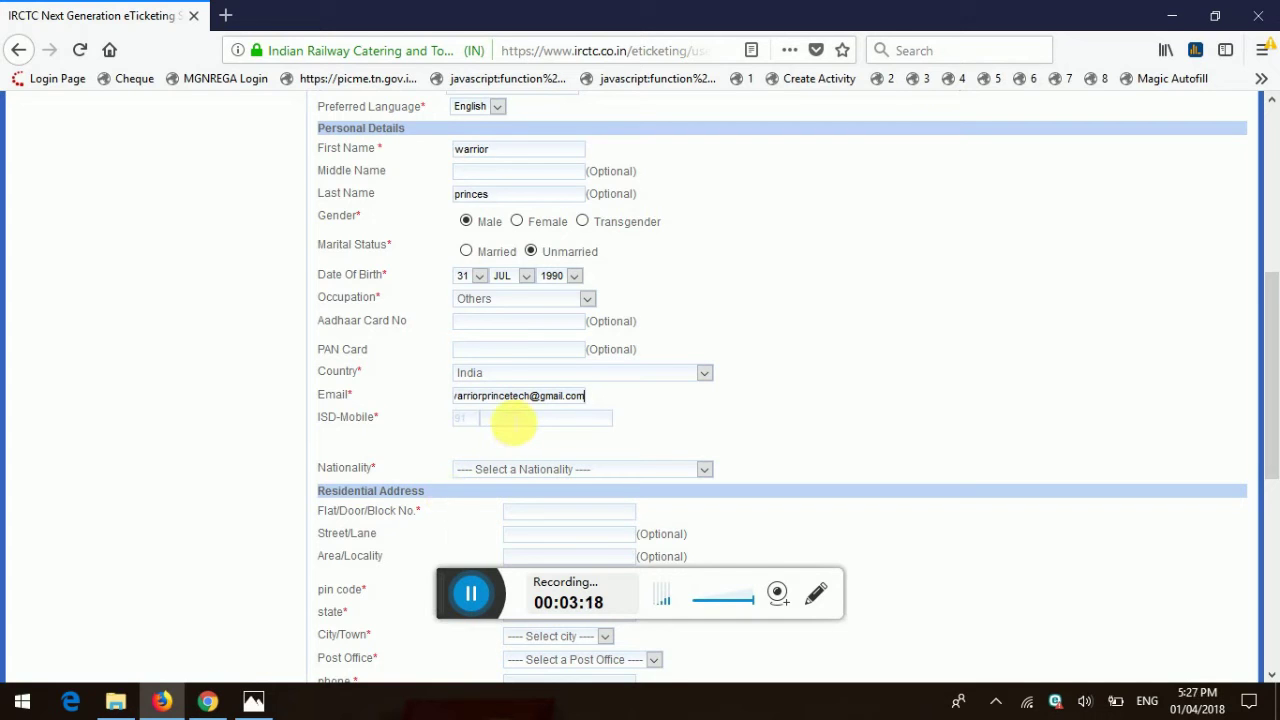
pyautogui.scroll(-2, 505, 426)
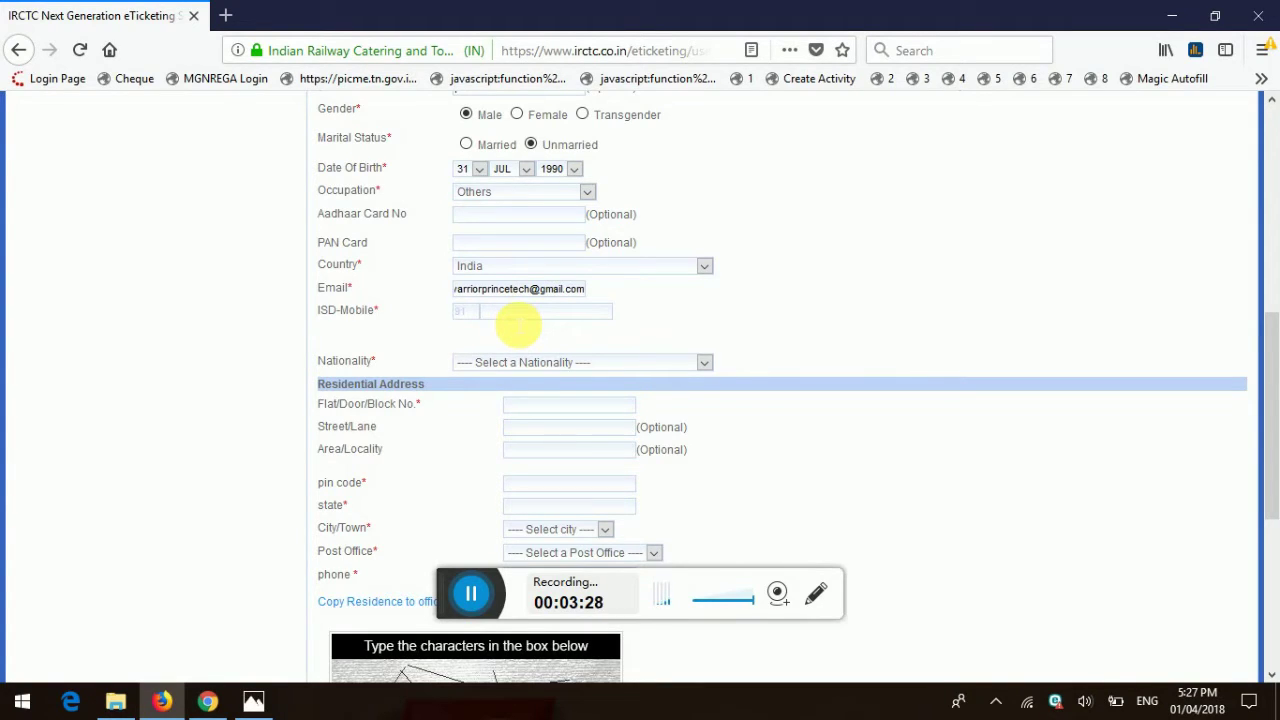
pyautogui.click(516, 320)
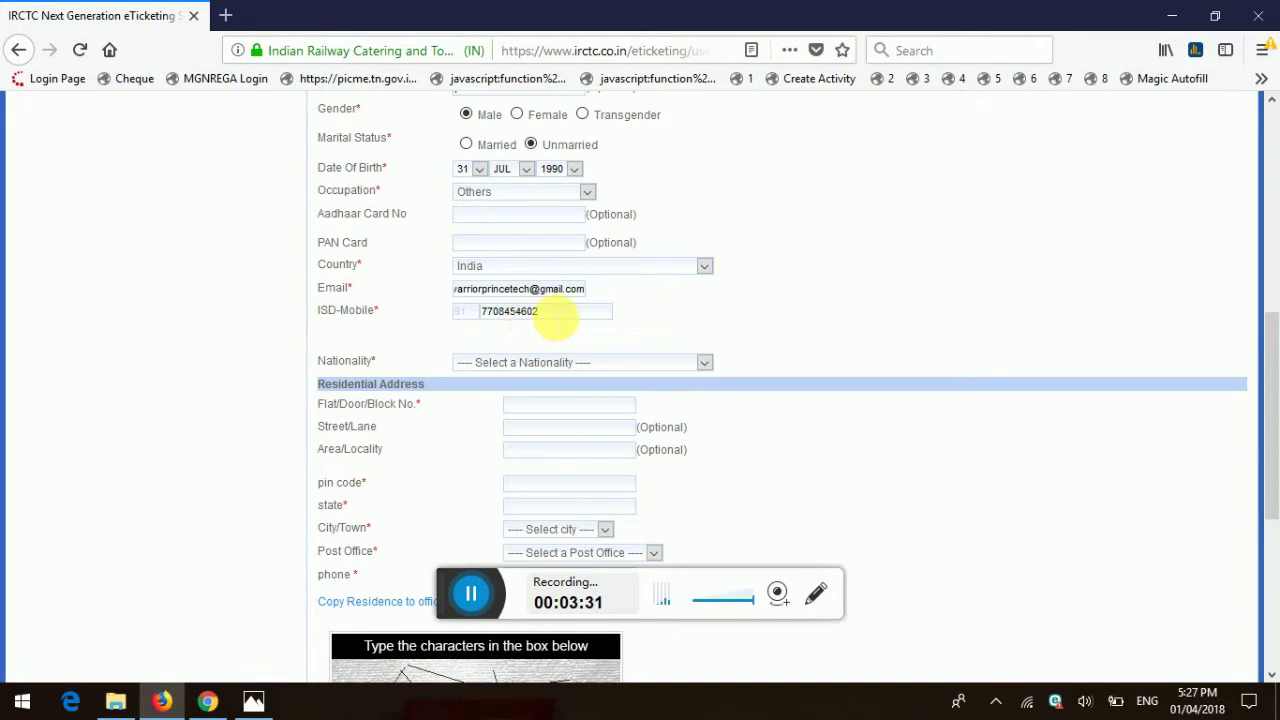
# Step: Set the nationality to India
pyautogui.click(493, 360)
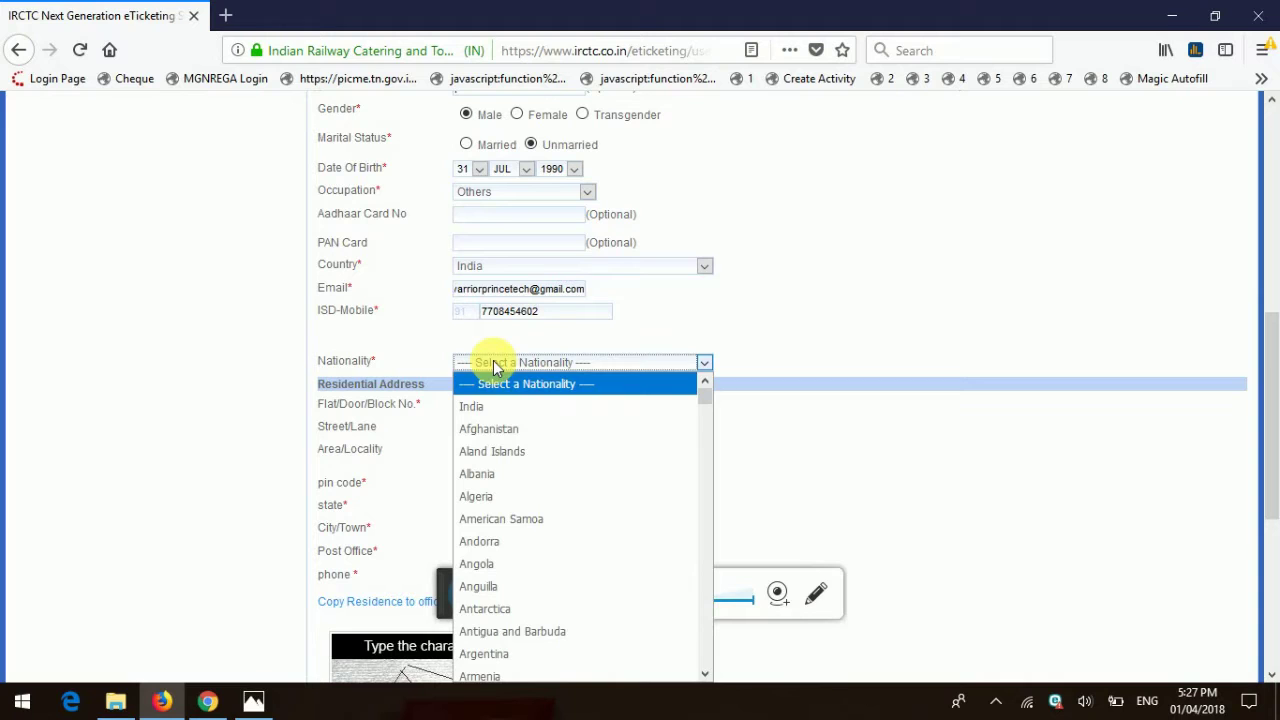
pyautogui.click(489, 410)
pyautogui.scroll(-4, 537, 423)
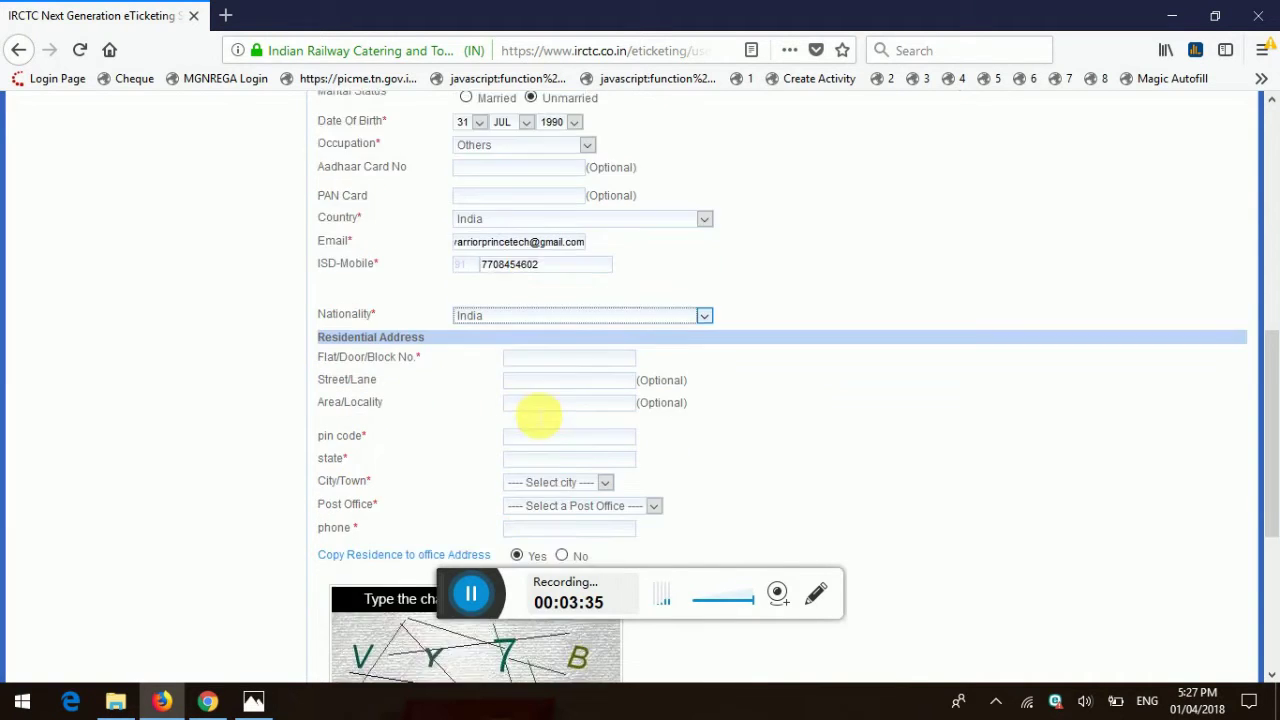
# Step: Fill in residential address and pin code, city Coimbatore, post office Pollachi H.O, and phone
pyautogui.click(525, 192)
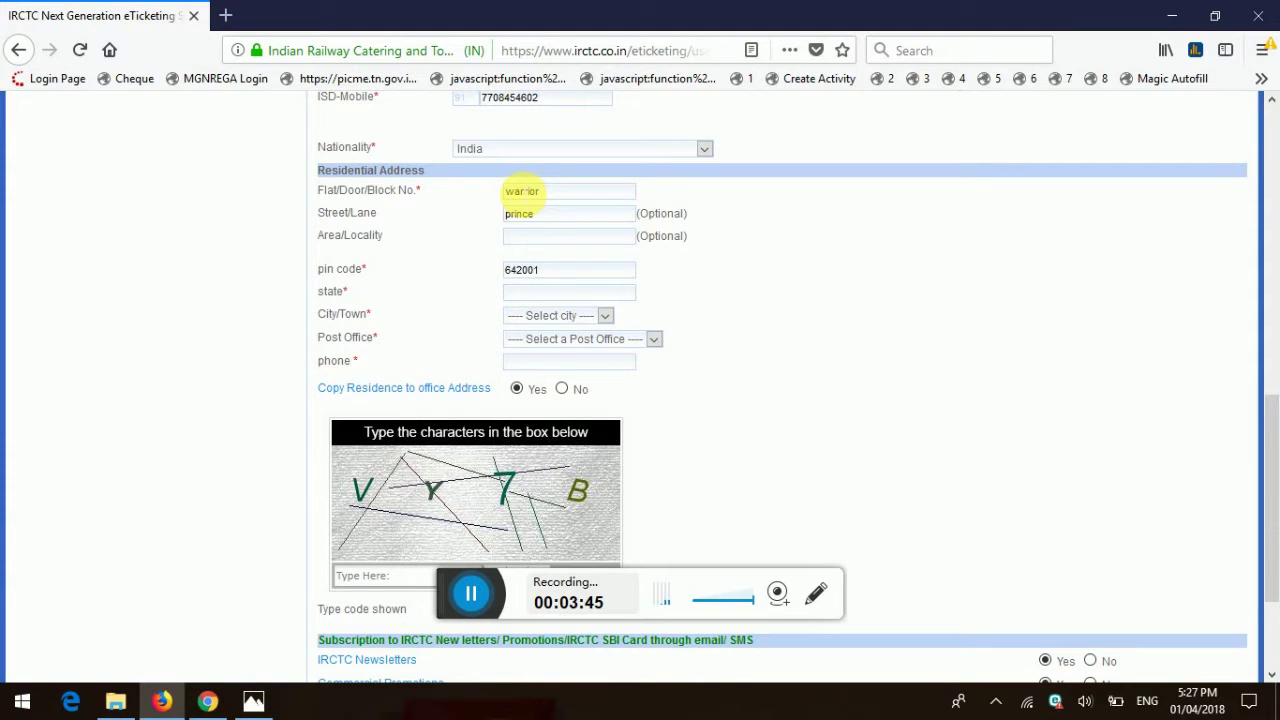
pyautogui.click(565, 315)
pyautogui.click(526, 332)
pyautogui.click(530, 316)
pyautogui.click(537, 357)
pyautogui.click(543, 340)
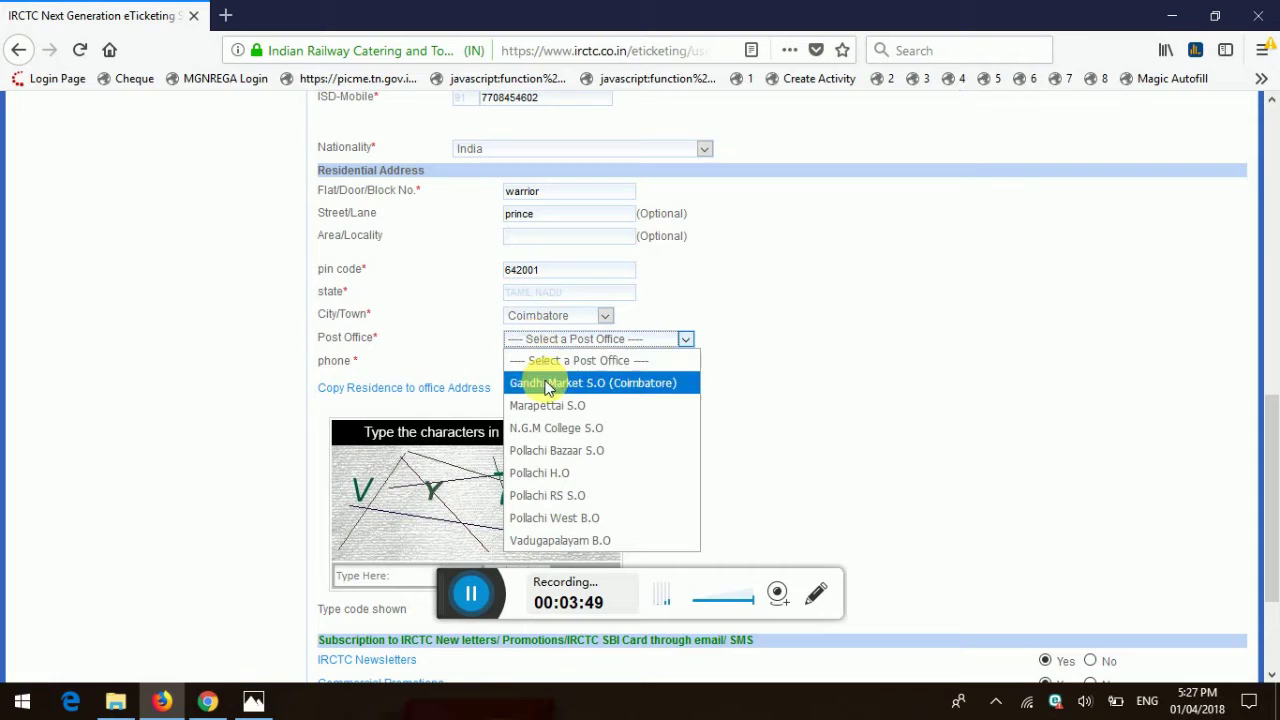
pyautogui.click(586, 470)
pyautogui.click(545, 365)
pyautogui.scroll(-3, 545, 365)
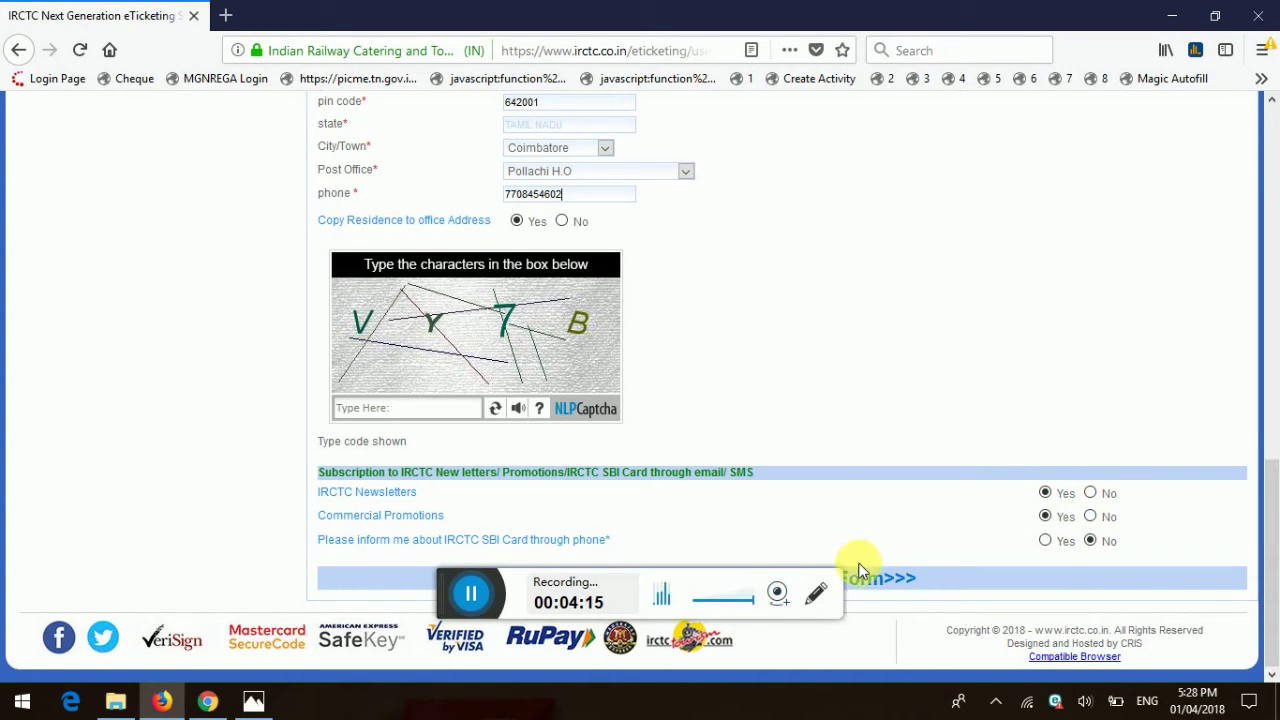
# Step: Enter the captcha code and submit the registration form
pyautogui.click(468, 605)
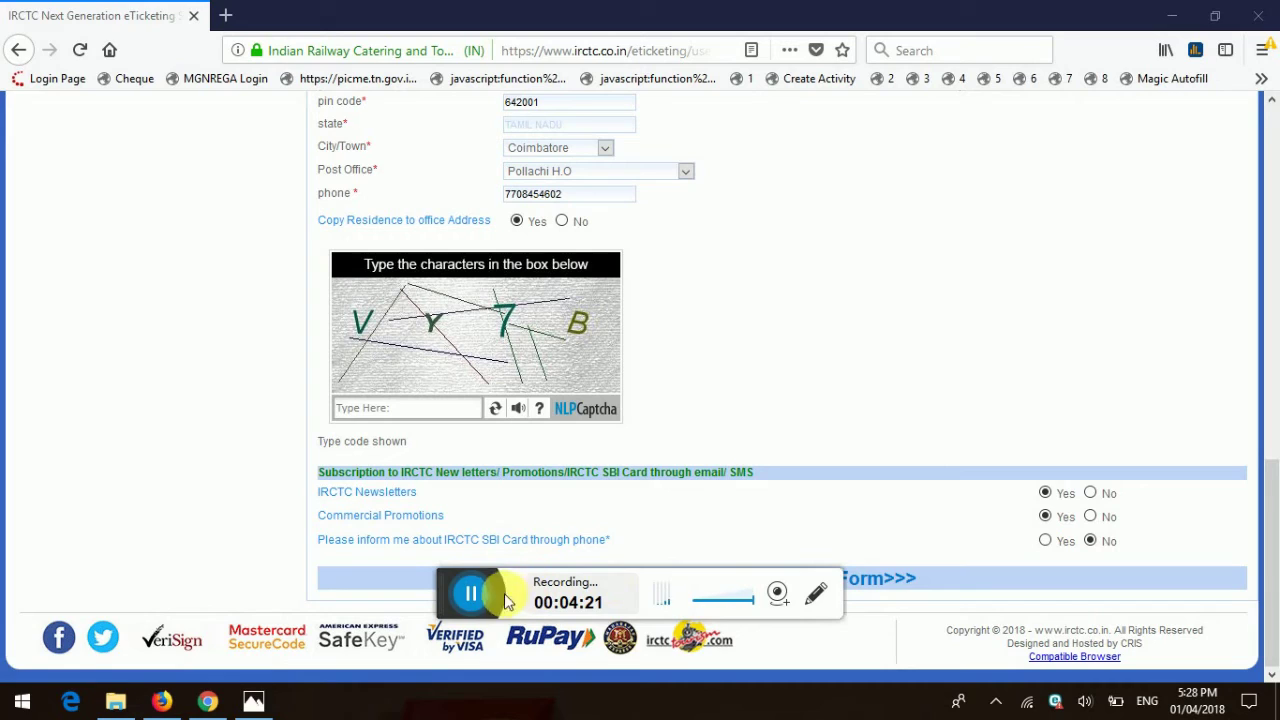
pyautogui.click(364, 410)
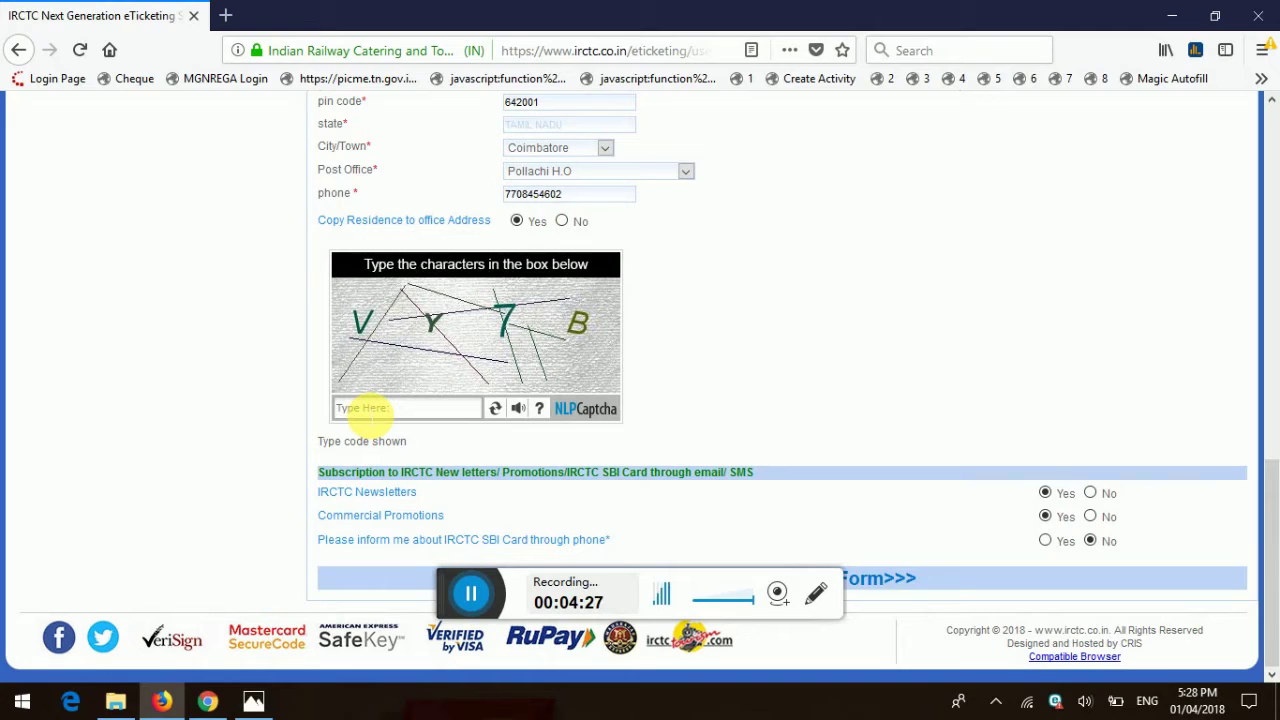
pyautogui.write('VY7B')
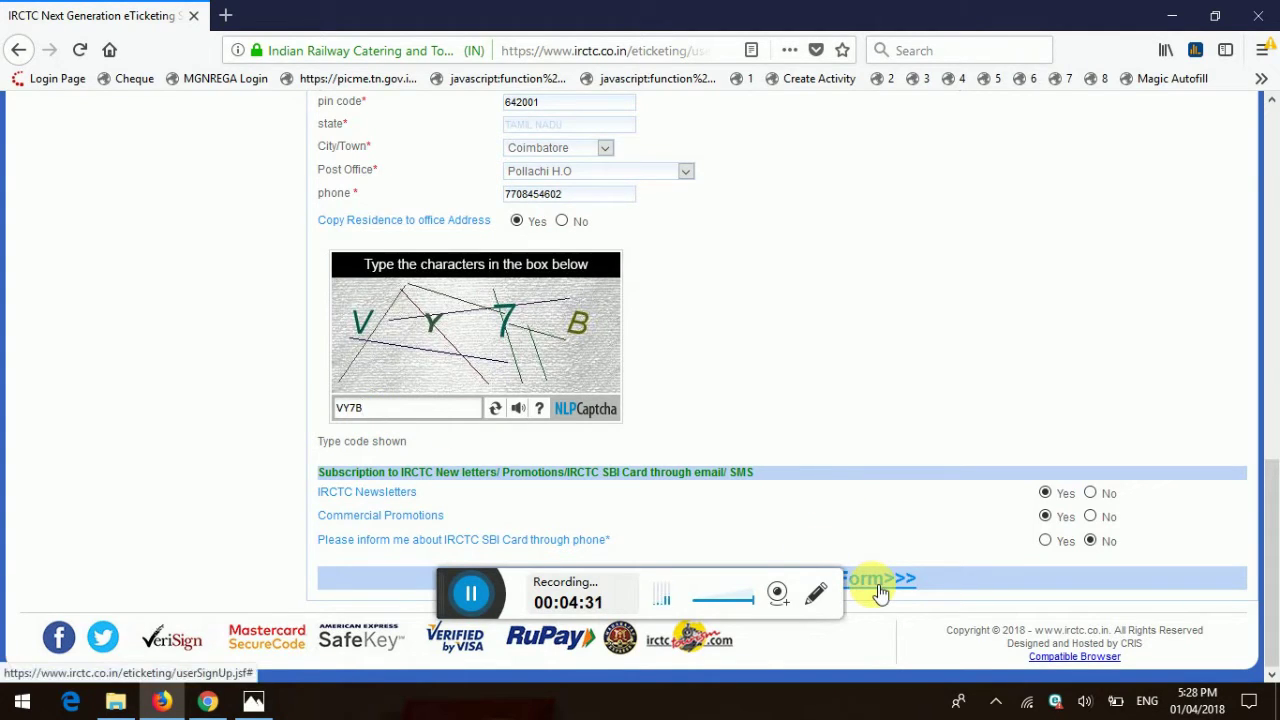
pyautogui.click(880, 594)
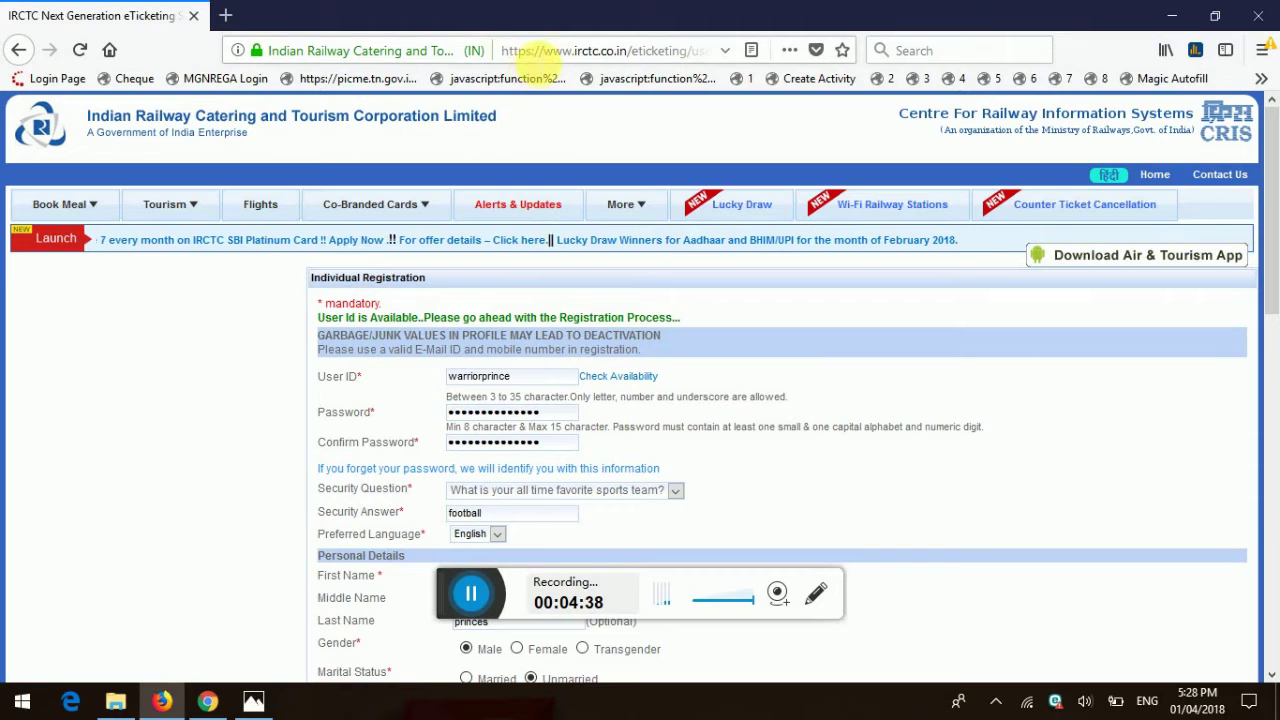
# Step: Return to the IRCTC eTicketing site by typing IRC in the address bar
pyautogui.click(535, 54)
pyautogui.write('IRC')
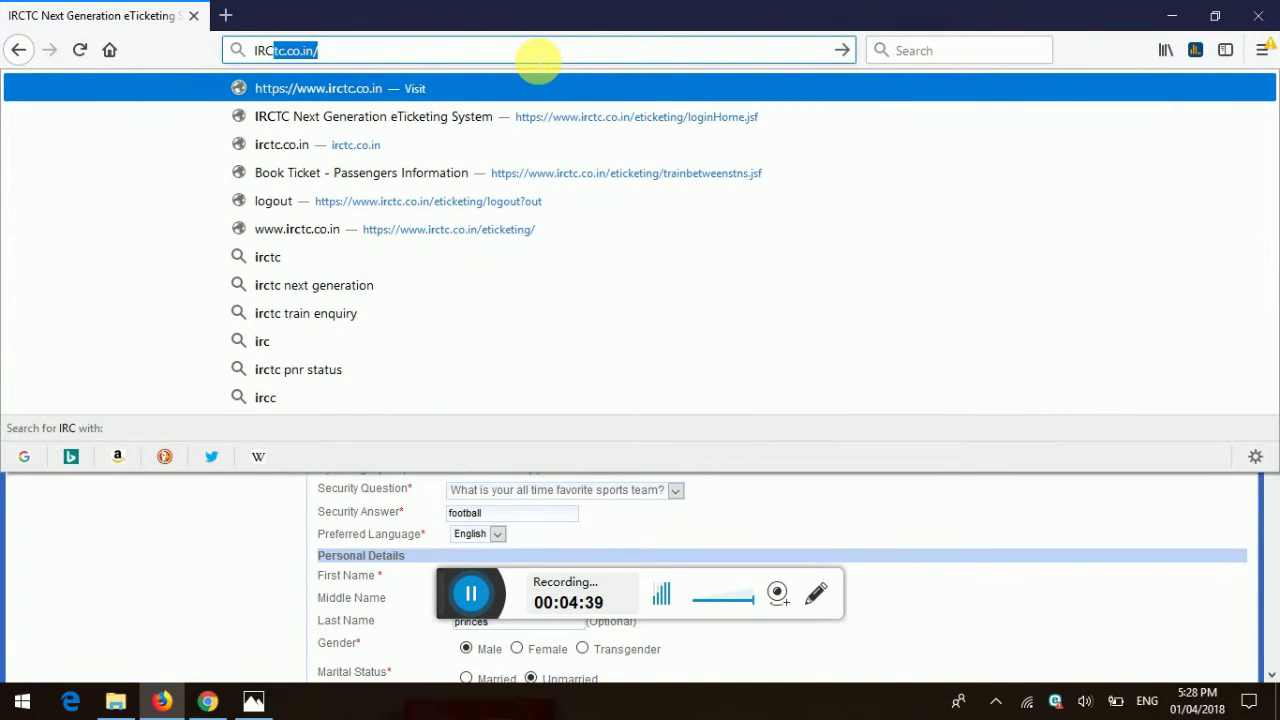
pyautogui.press('Return')
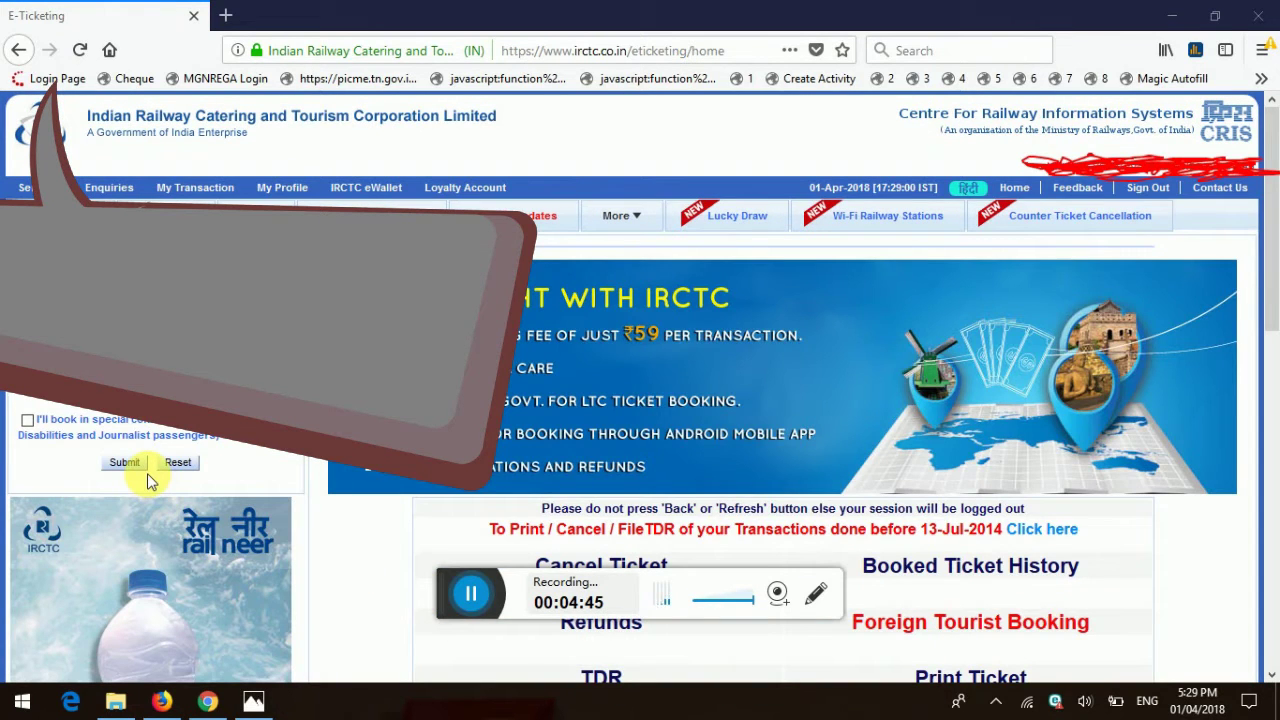
# Step: Set the journey from COIMBATORE JN - CBE to CHENNAI CENTRAL - MAS
pyautogui.click(175, 305)
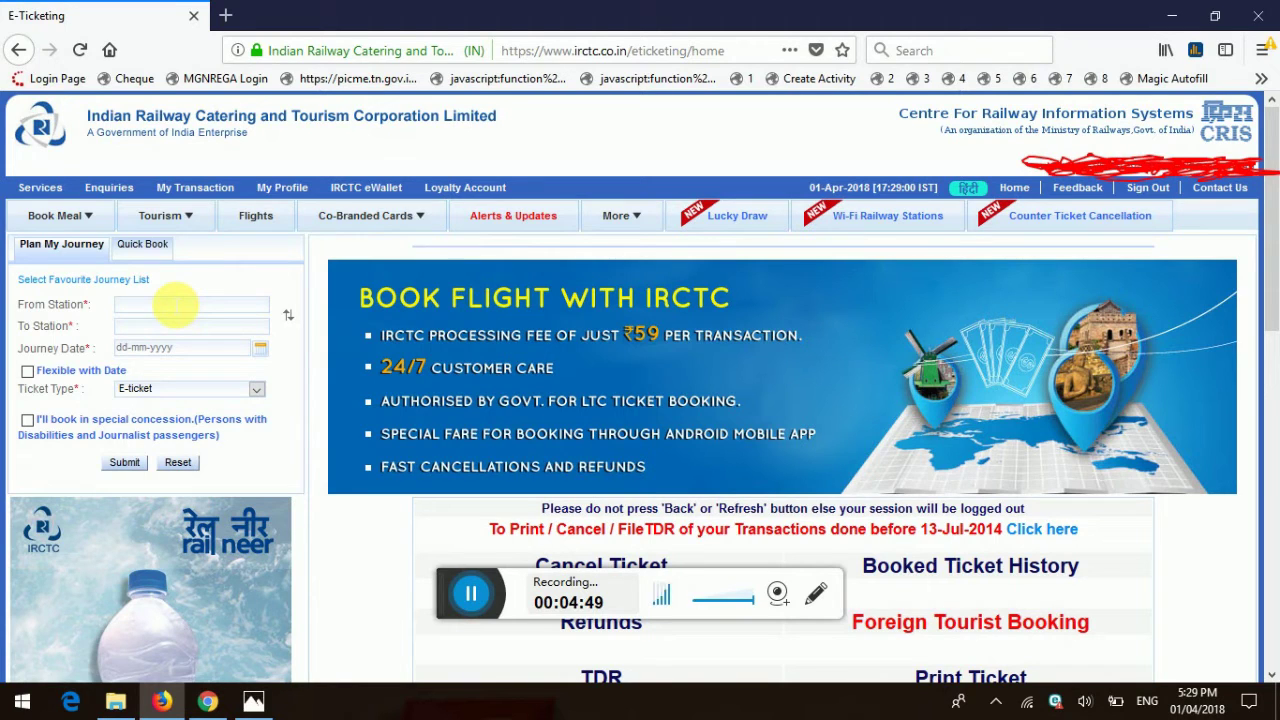
pyautogui.write('COIMB')
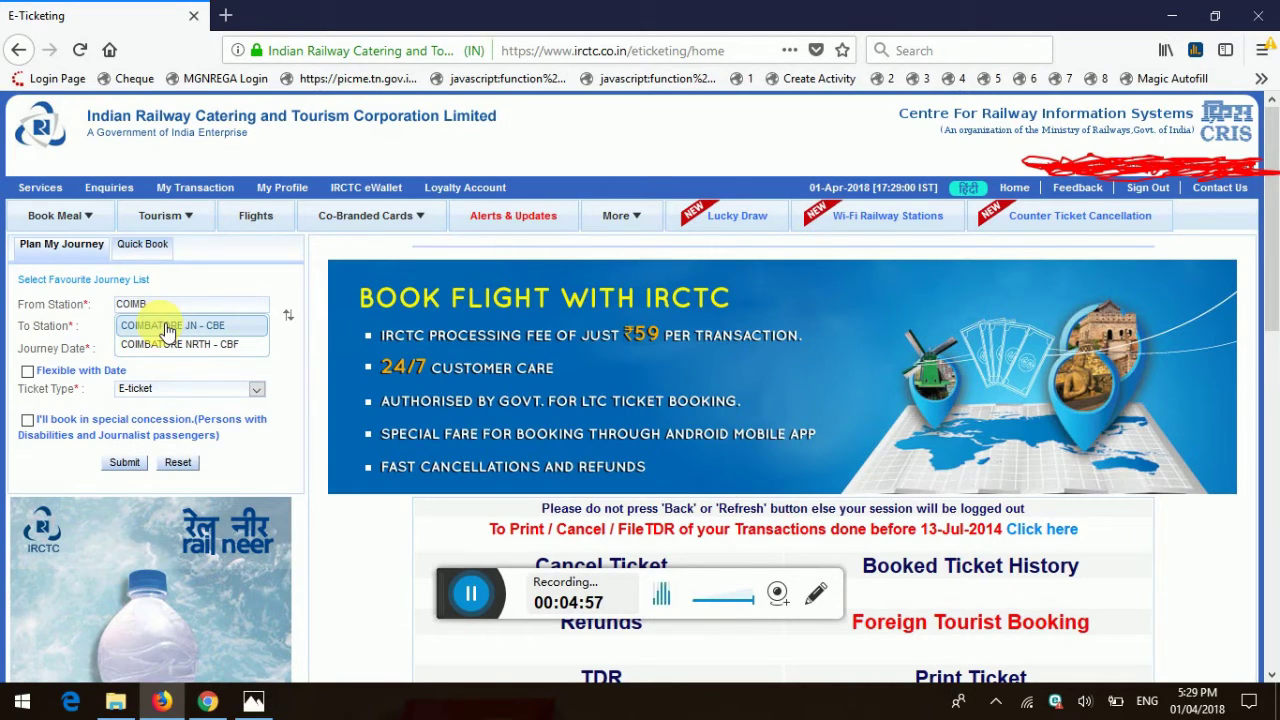
pyautogui.click(167, 328)
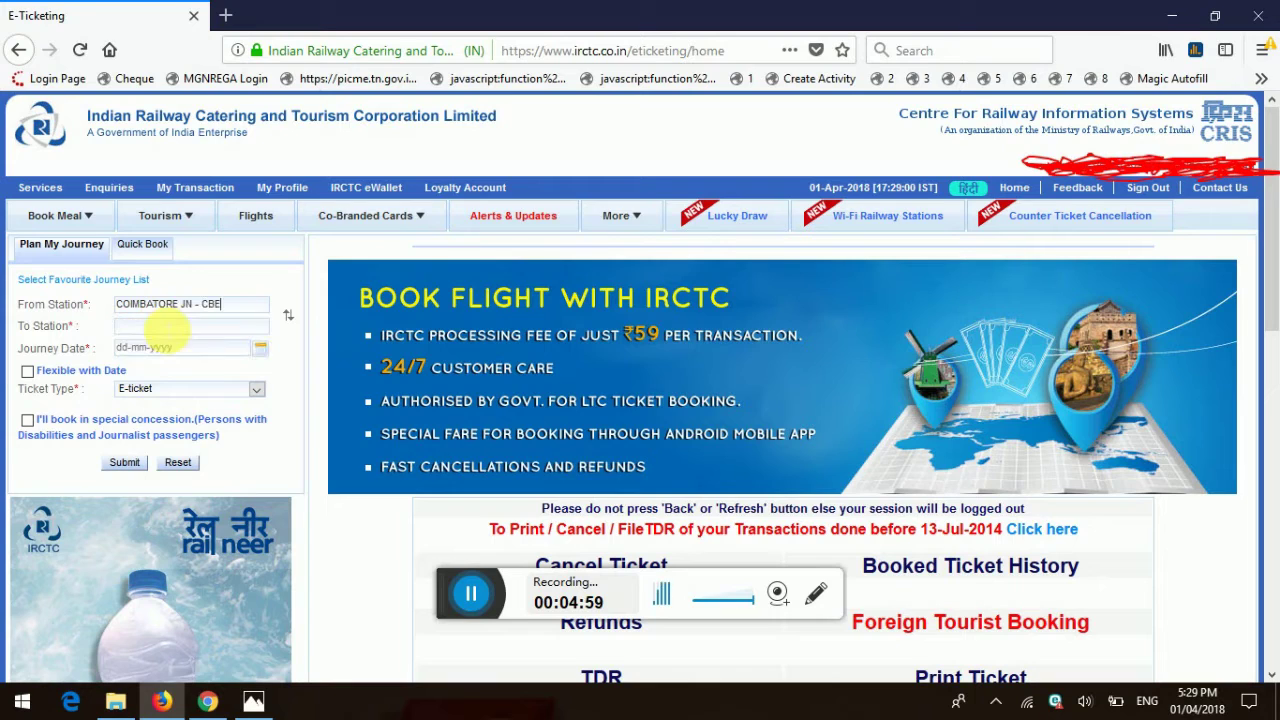
pyautogui.write('CHENNAI')
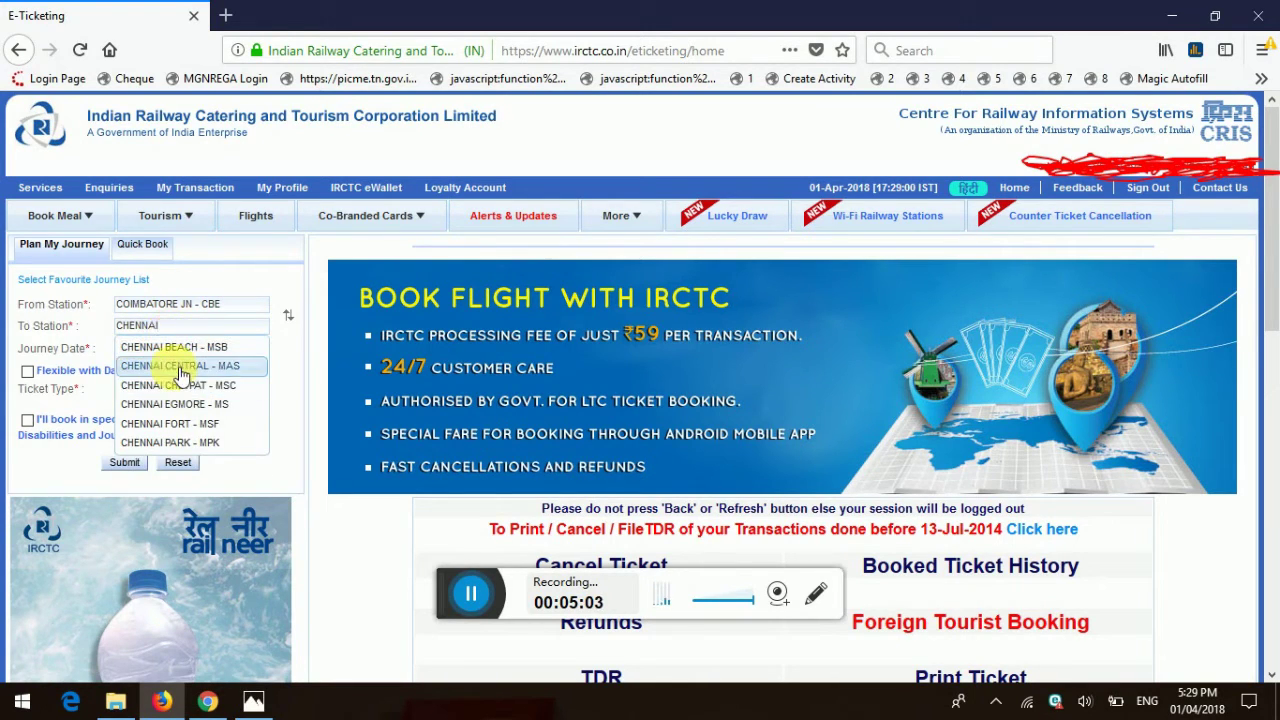
pyautogui.click(176, 366)
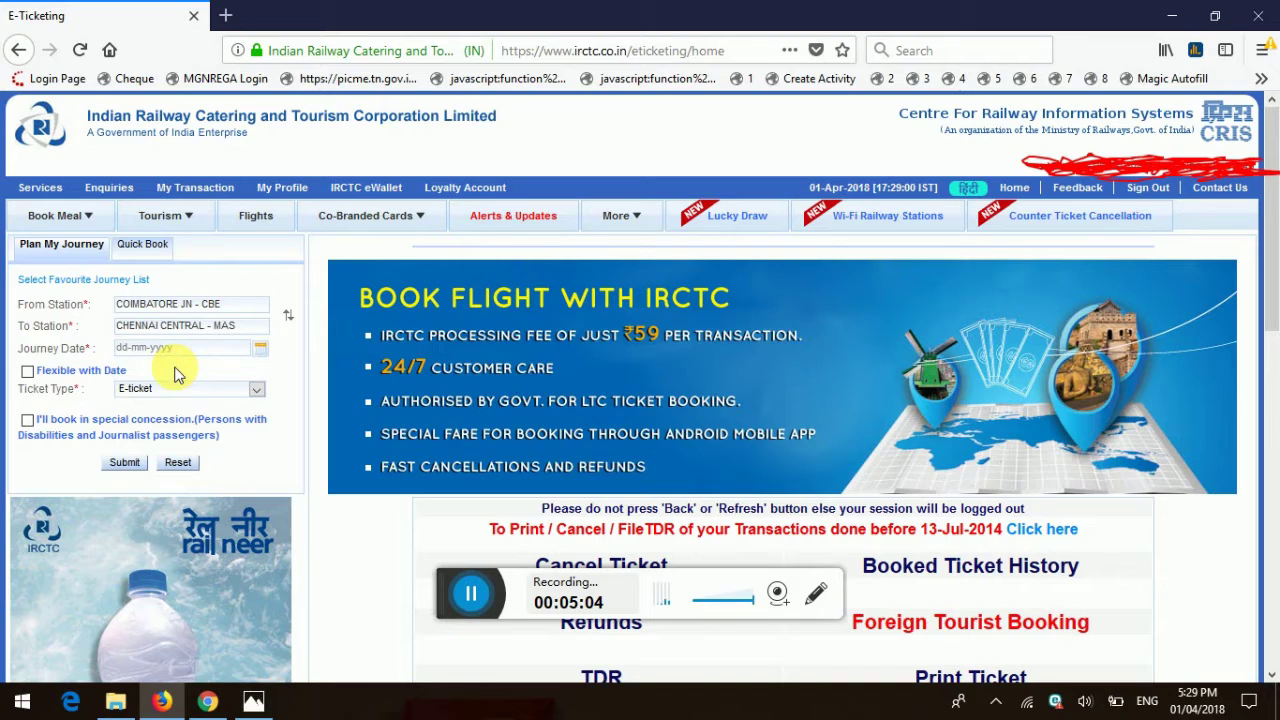
# Step: Pick 10-04-2018 as the journey date, keep E-ticket, and search for trains
pyautogui.click(263, 354)
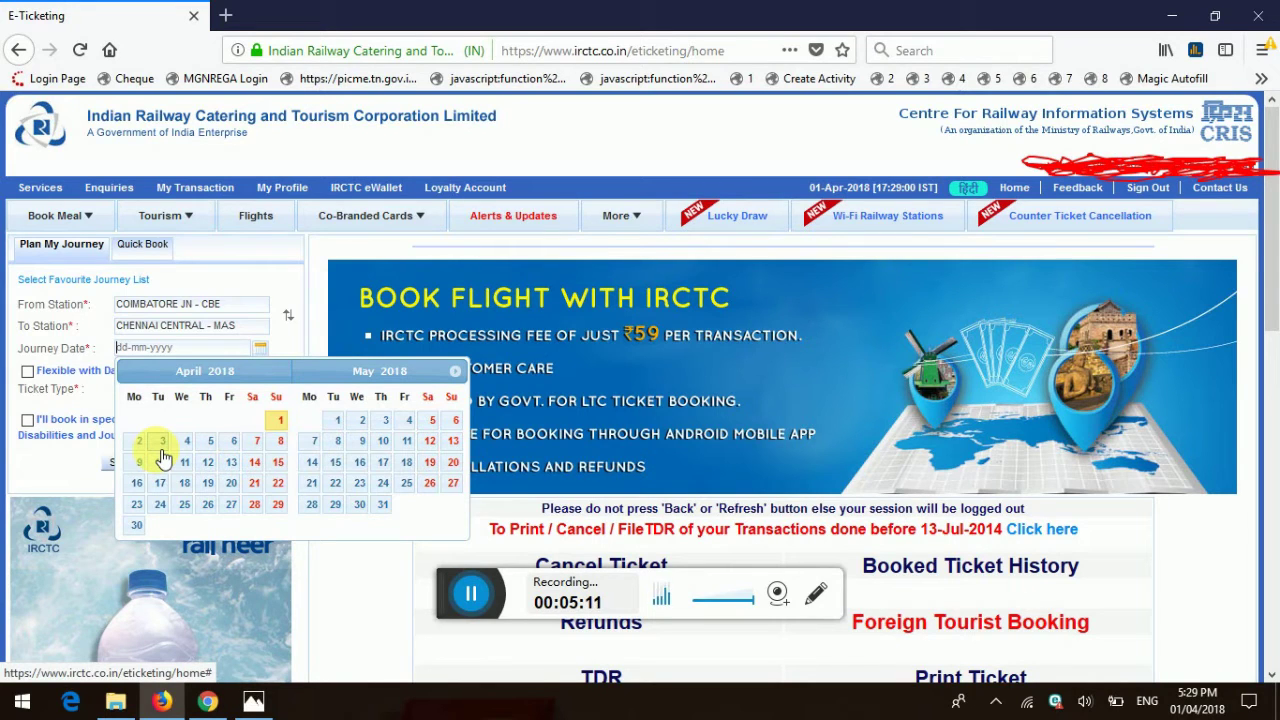
pyautogui.click(161, 463)
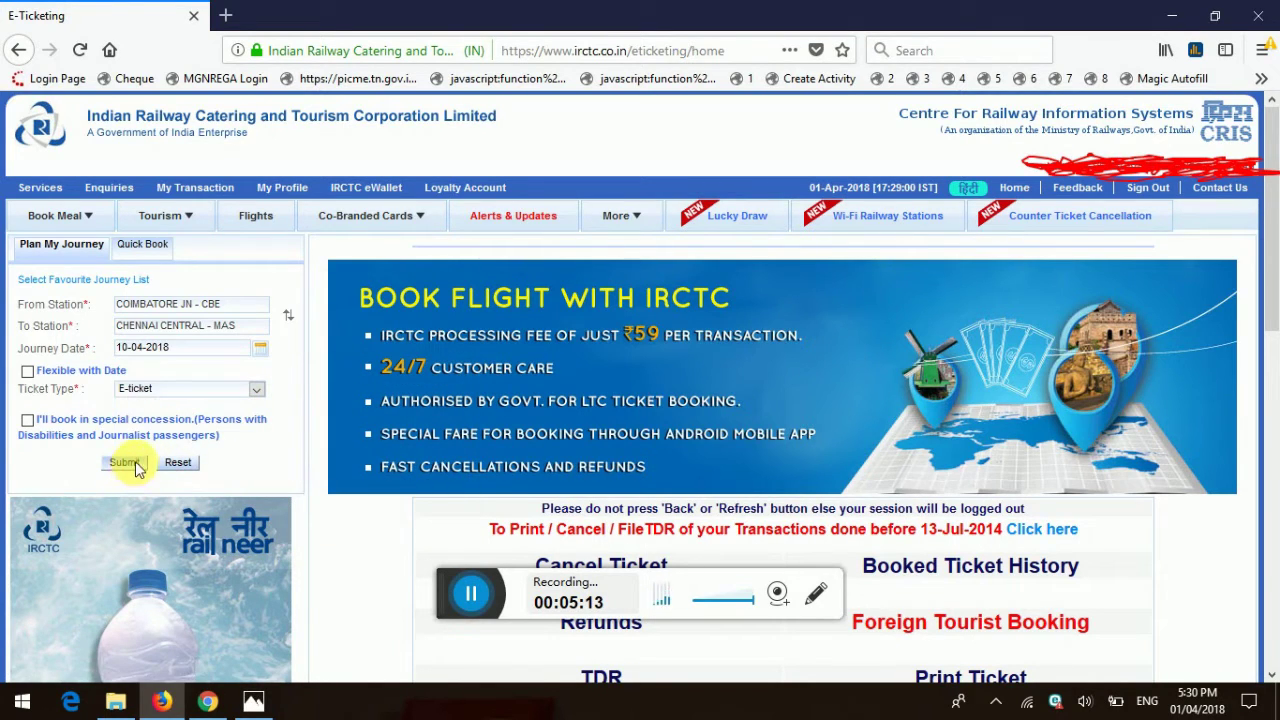
pyautogui.click(153, 389)
pyautogui.click(153, 387)
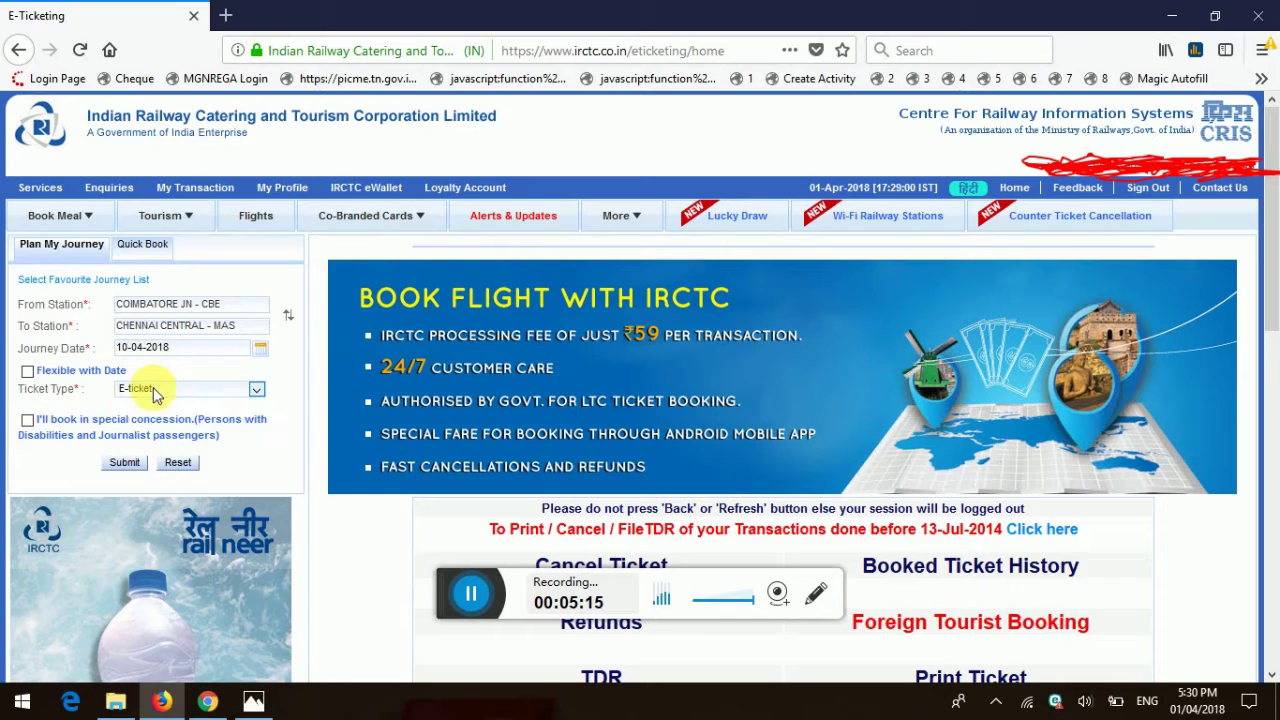
pyautogui.click(119, 464)
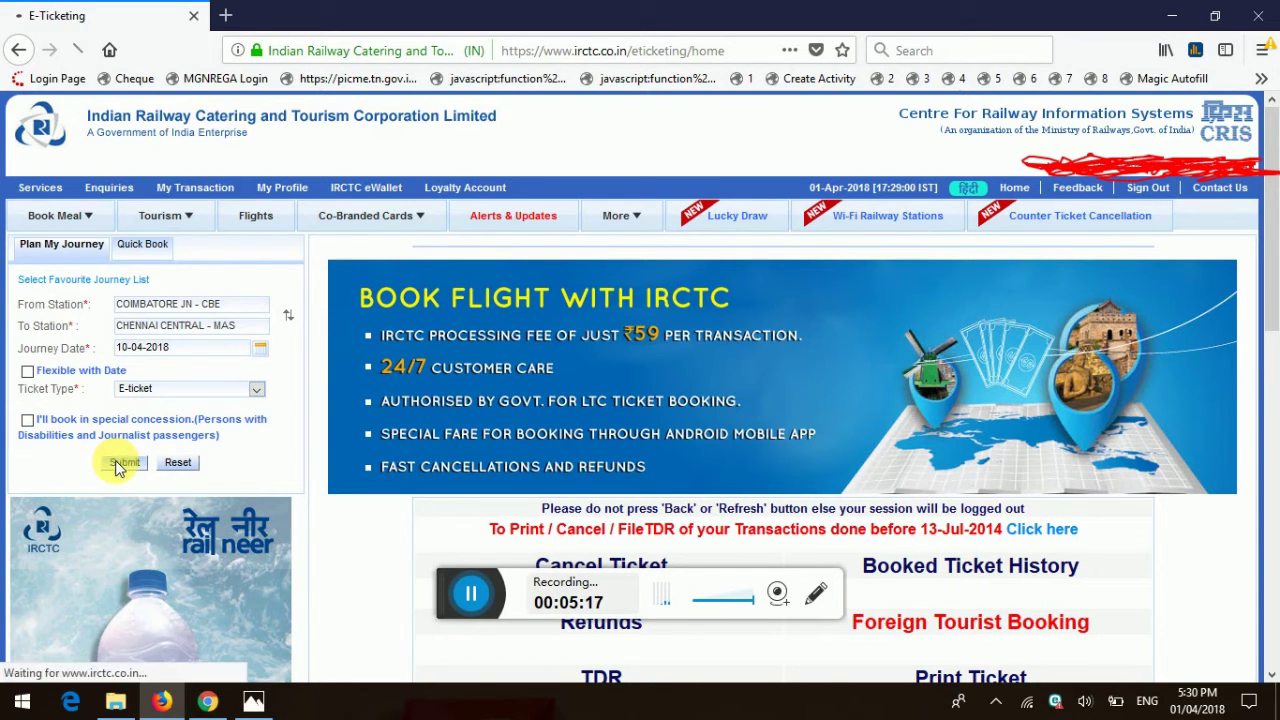
# Step: Scroll through the 15 trains listed from Coimbatore to Chennai Central
pyautogui.scroll(-5, 415, 434)
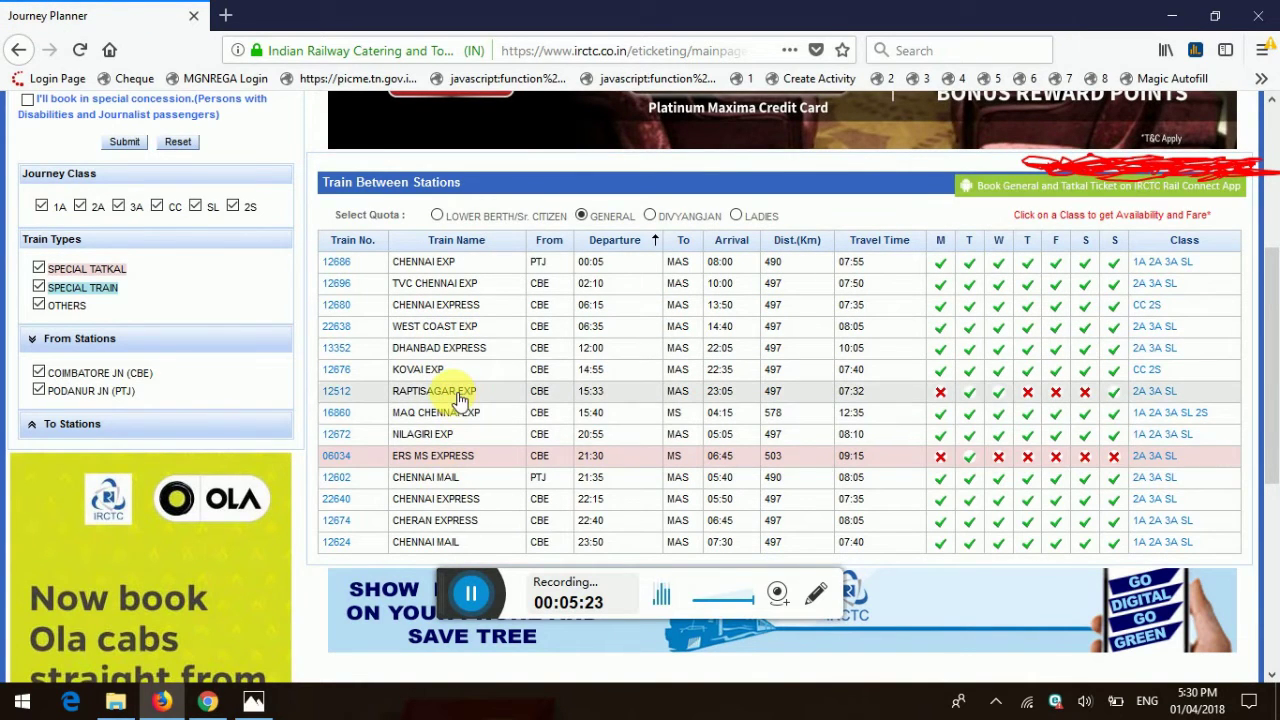
pyautogui.scroll(1, 460, 398)
pyautogui.scroll(-4, 460, 410)
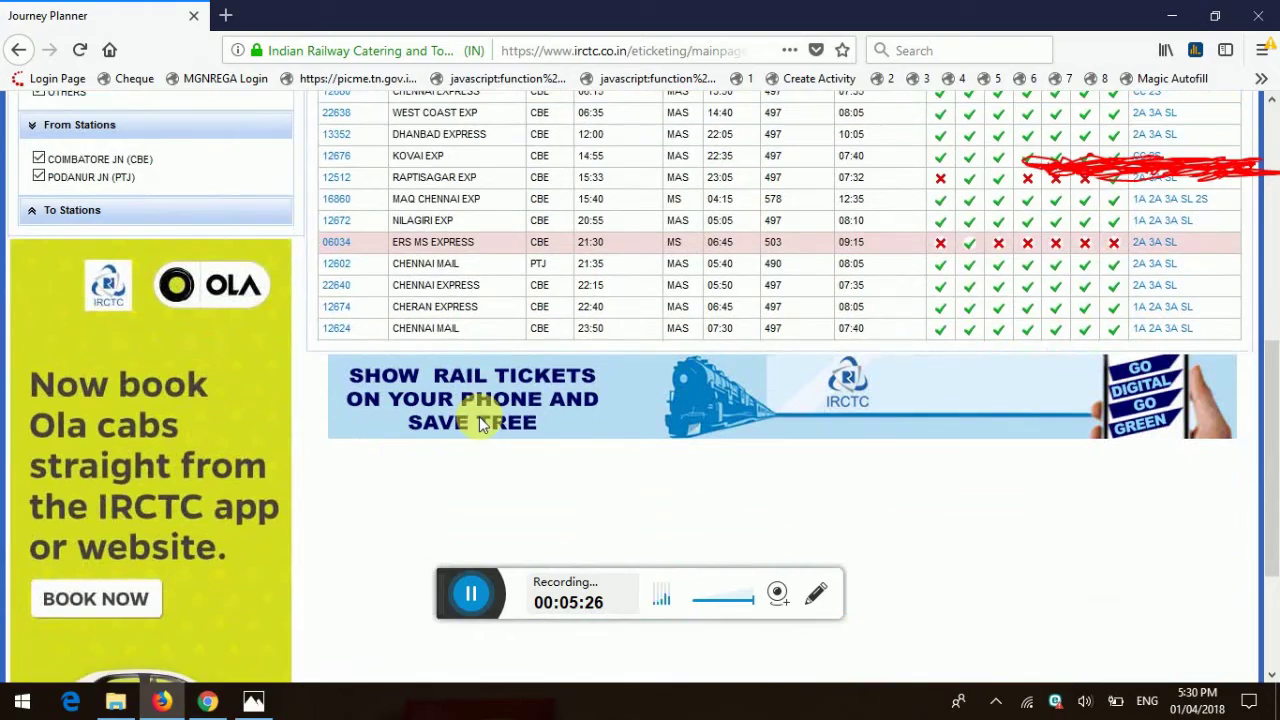
pyautogui.scroll(6, 461, 397)
pyautogui.scroll(-2, 440, 420)
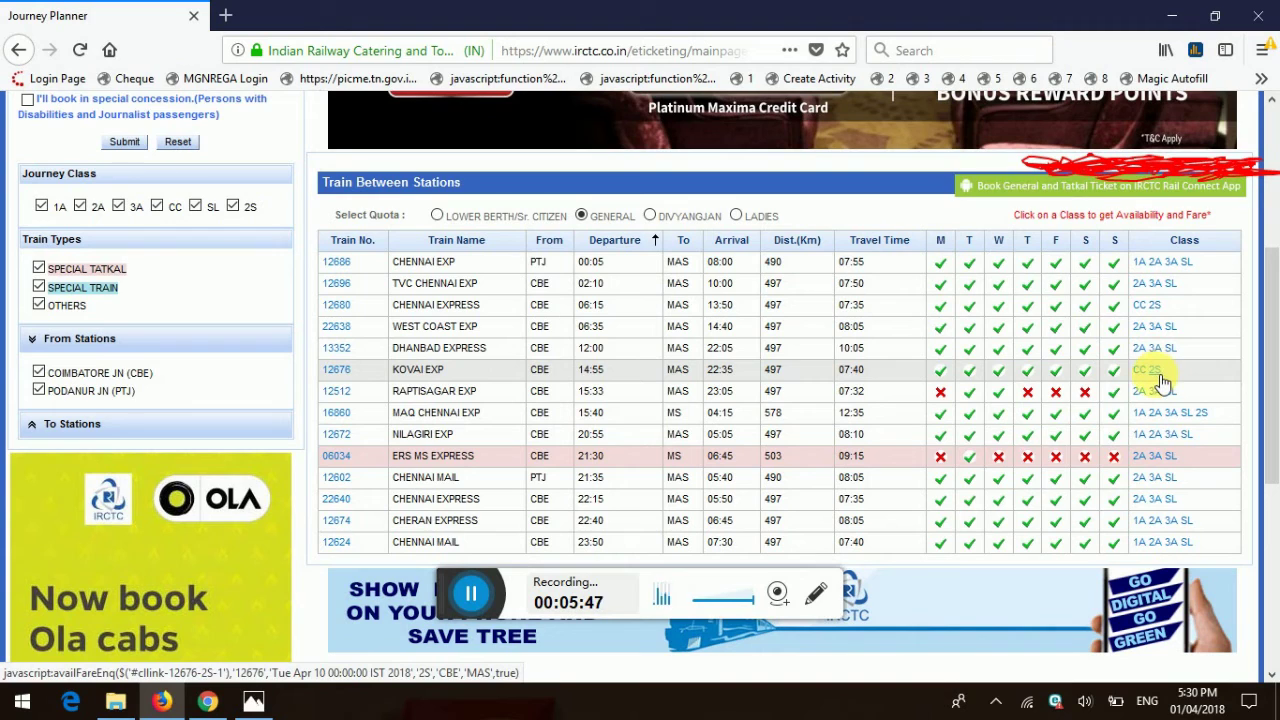
# Step: Check sleeper availability for Chennai Mail 12602 and book the WL111 seat on 10-4-2018
pyautogui.click(1176, 481)
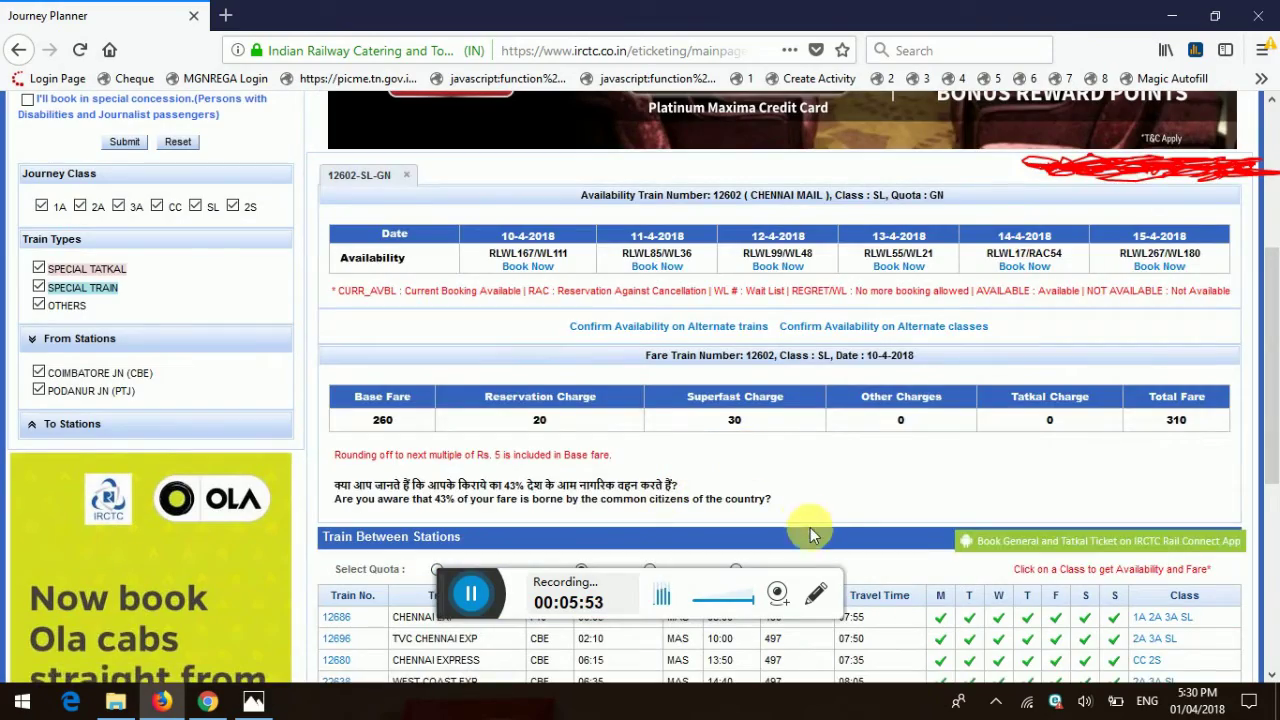
pyautogui.scroll(-3, 810, 527)
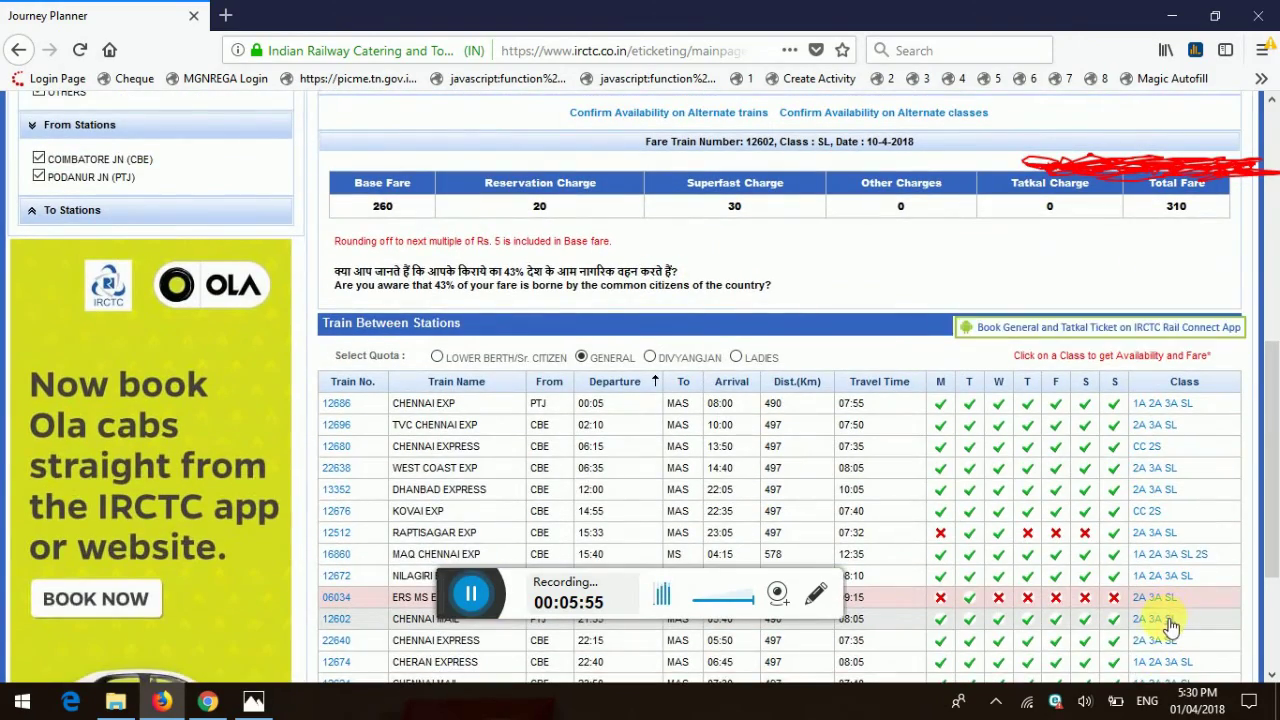
pyautogui.scroll(2, 1160, 625)
pyautogui.scroll(4, 418, 358)
pyautogui.moveTo(486, 340); pyautogui.dragTo(555, 355)
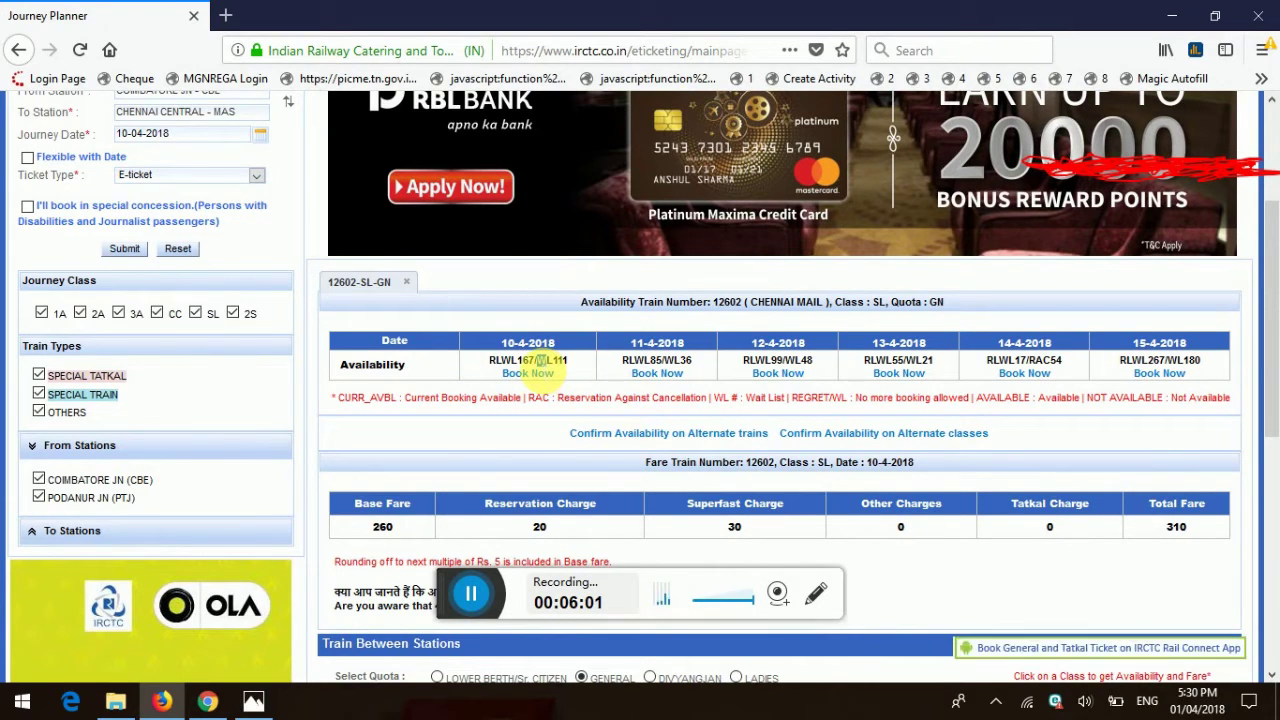
pyautogui.moveTo(536, 362); pyautogui.dragTo(568, 364)
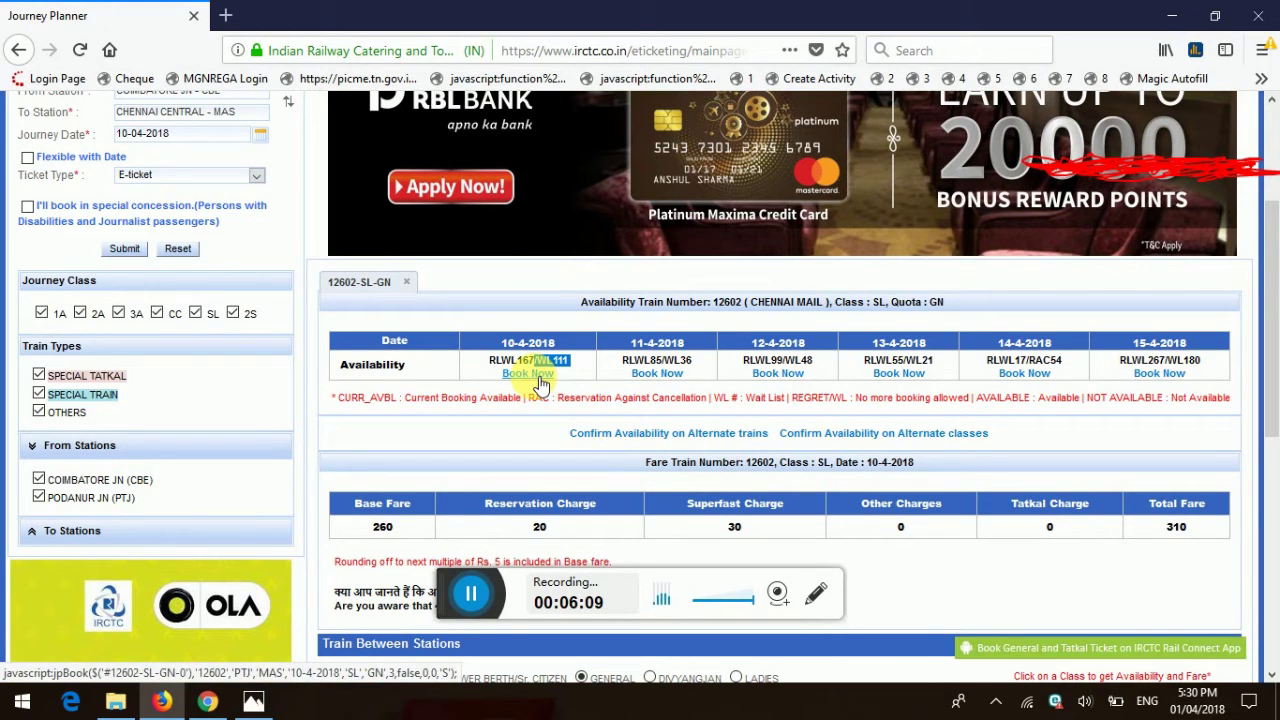
pyautogui.click(538, 380)
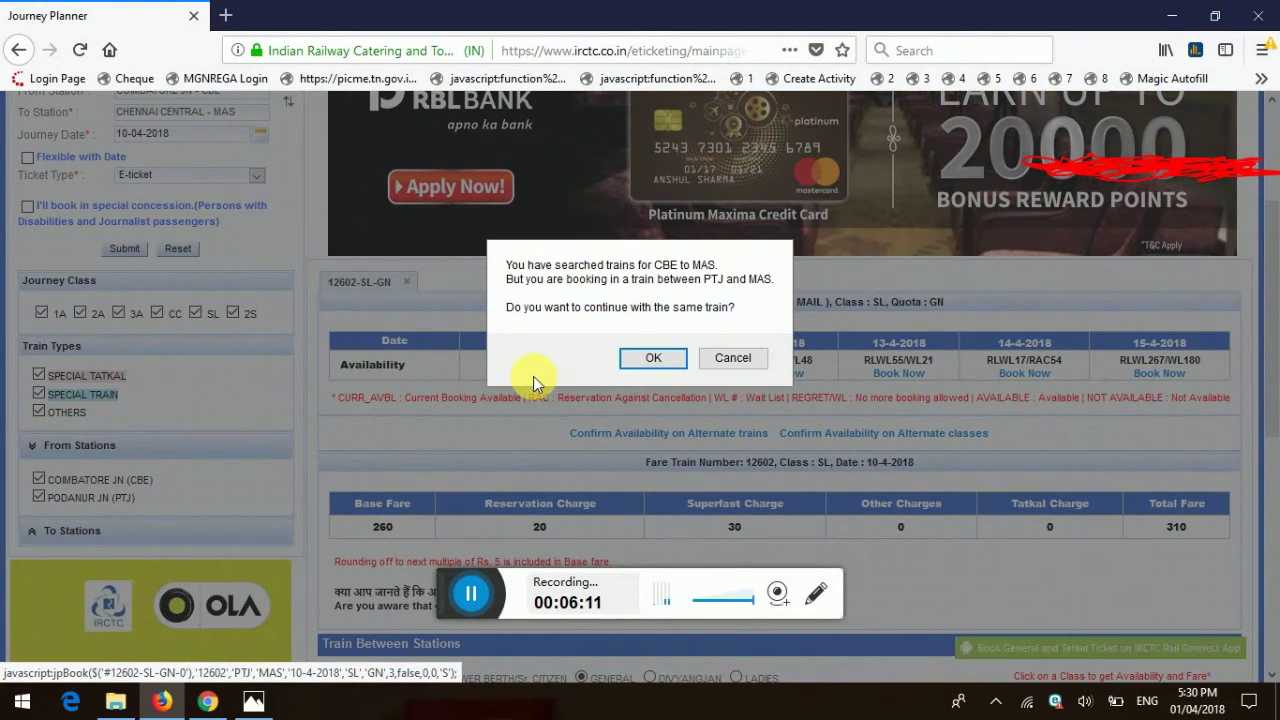
# Step: Confirm the same train, review the alternate trains list, then continue with the previous Chennai Mail booking
pyautogui.click(654, 360)
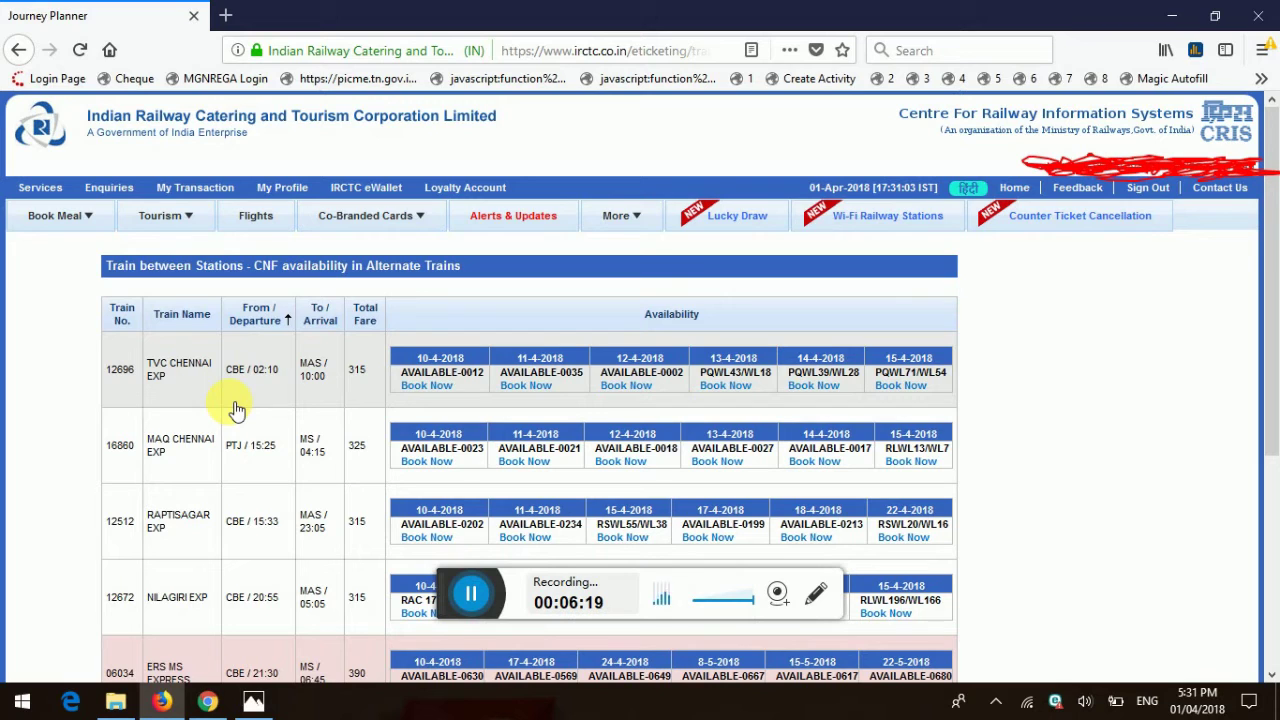
pyautogui.scroll(-2, 236, 410)
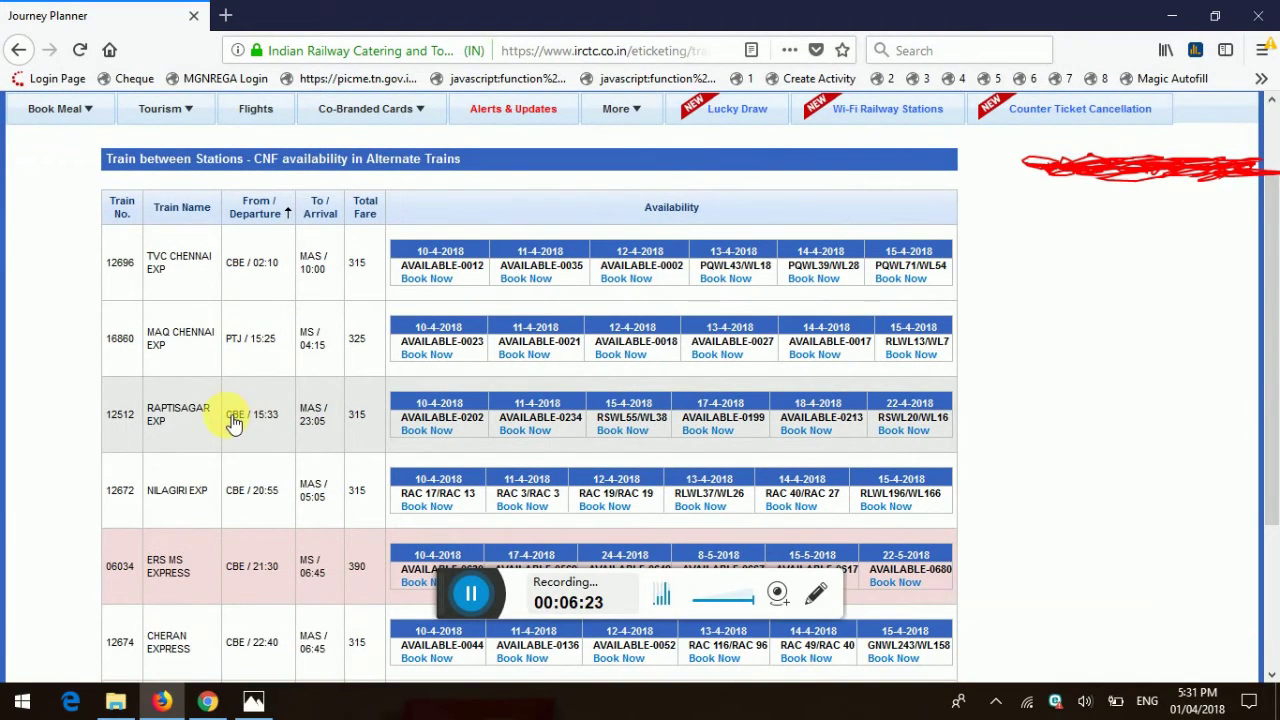
pyautogui.scroll(-2, 280, 420)
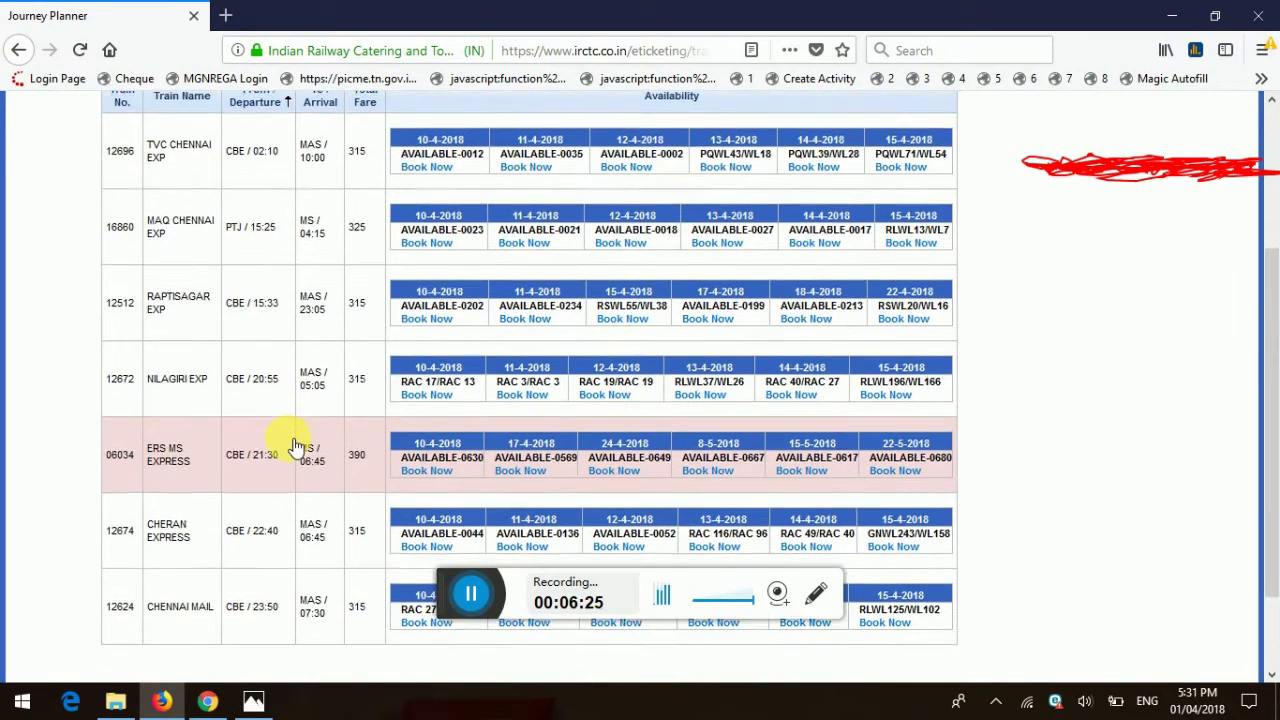
pyautogui.scroll(-2, 296, 445)
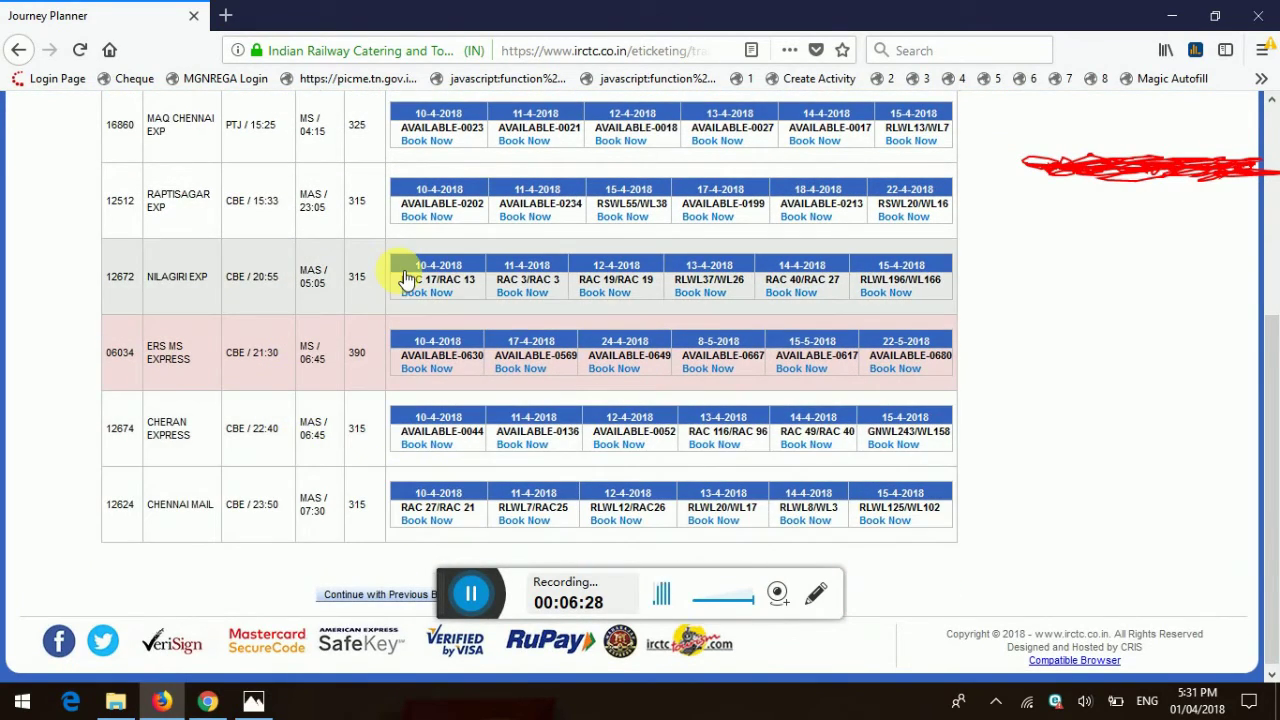
pyautogui.scroll(4, 400, 280)
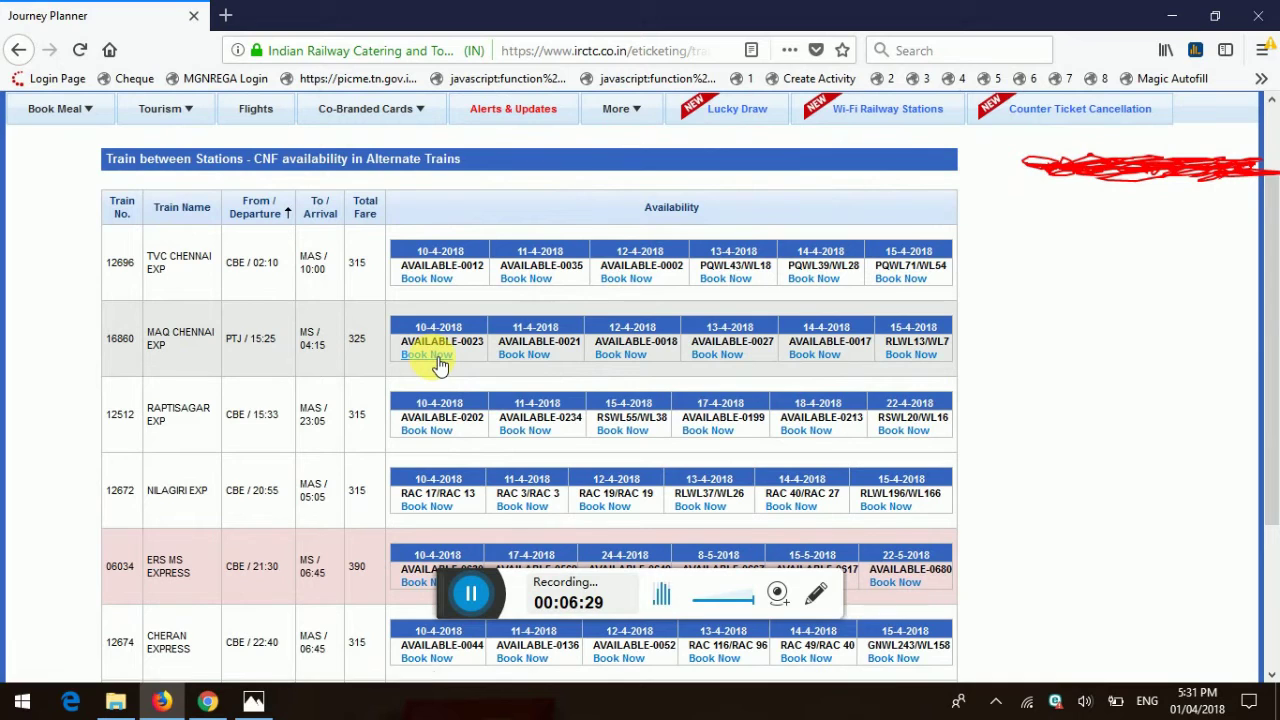
pyautogui.scroll(-4, 438, 365)
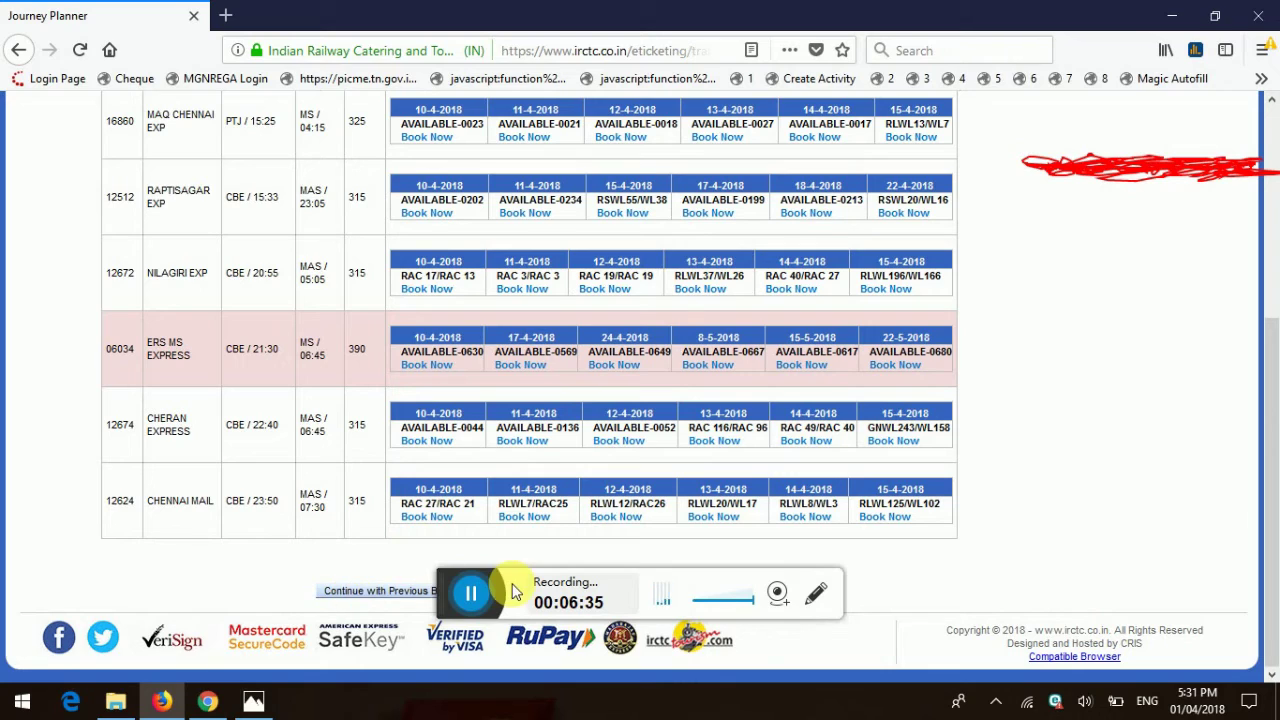
pyautogui.click(766, 575)
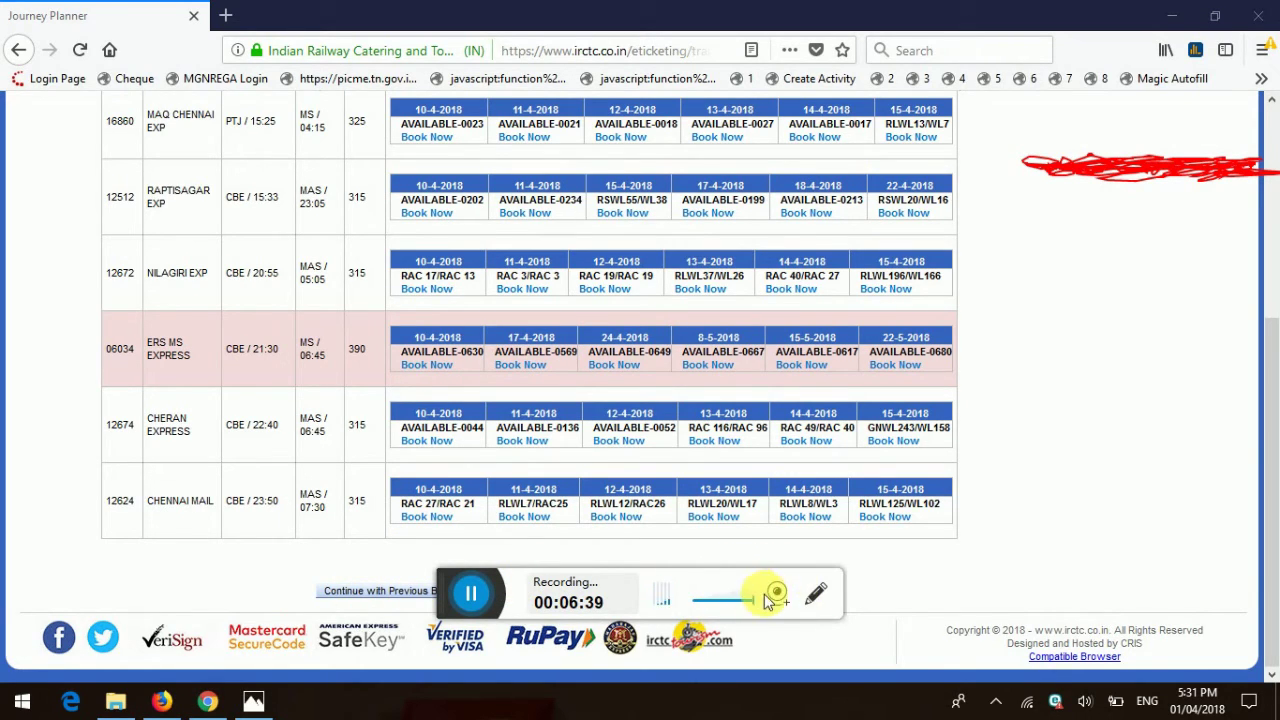
pyautogui.click(428, 590)
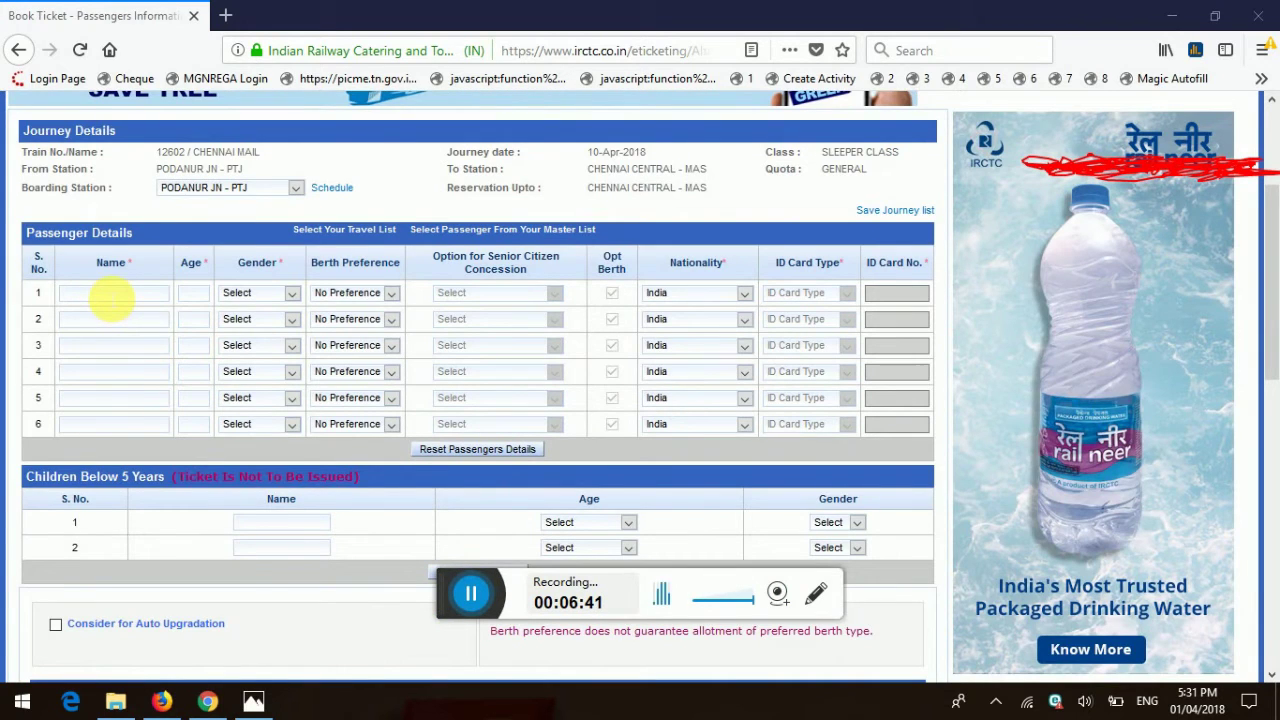
# Step: Choose SIDE LOWER as passenger 1's berth preference, leaving name and age empty
pyautogui.click(110, 296)
pyautogui.click(194, 294)
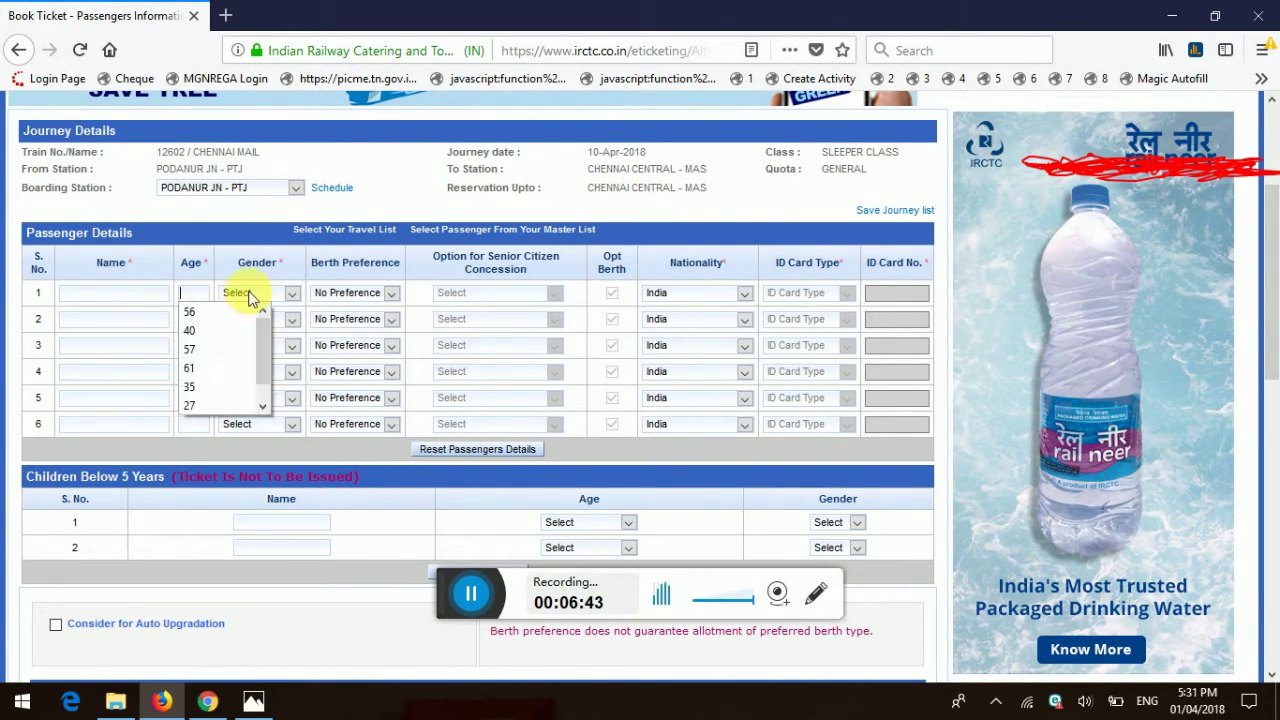
pyautogui.click(256, 293)
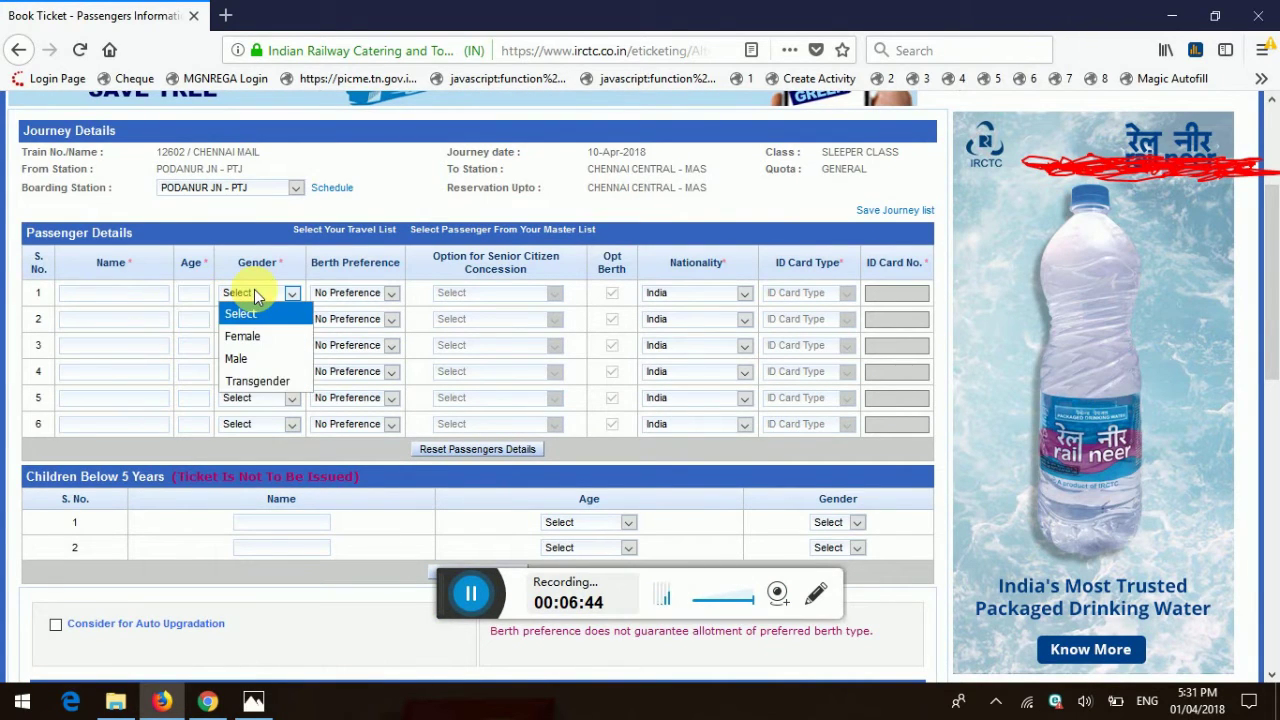
pyautogui.click(378, 295)
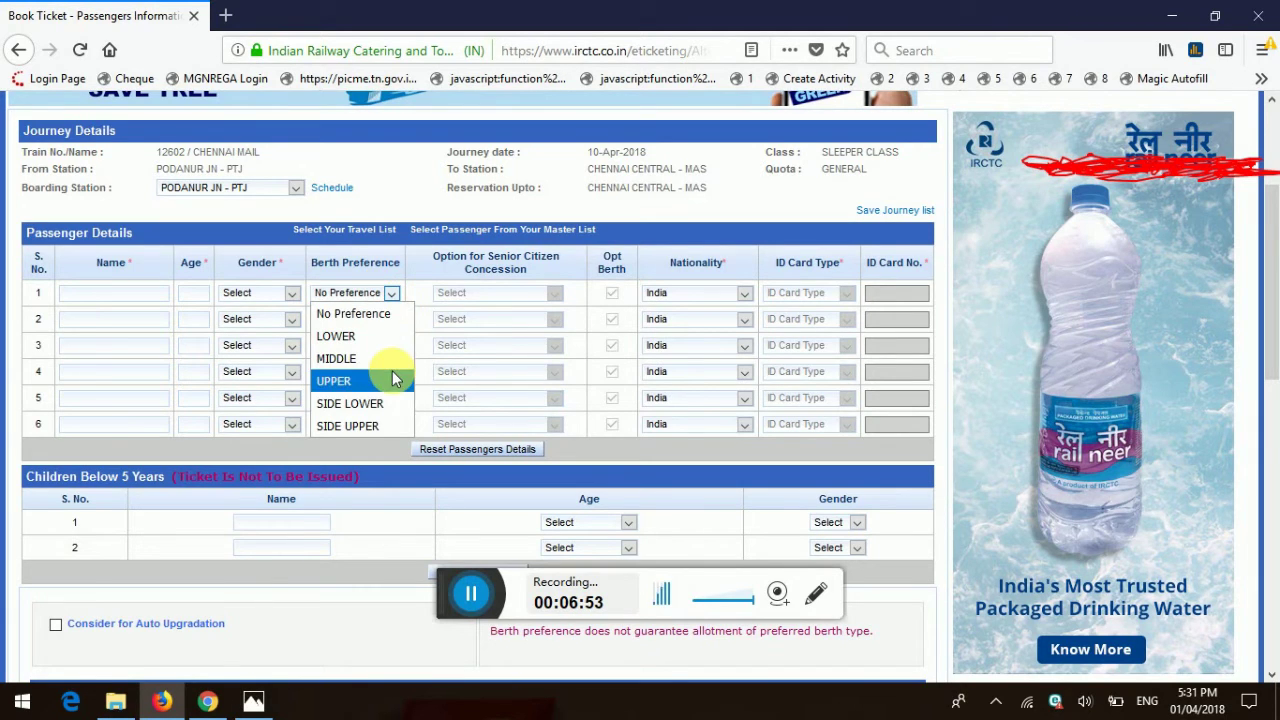
pyautogui.click(391, 403)
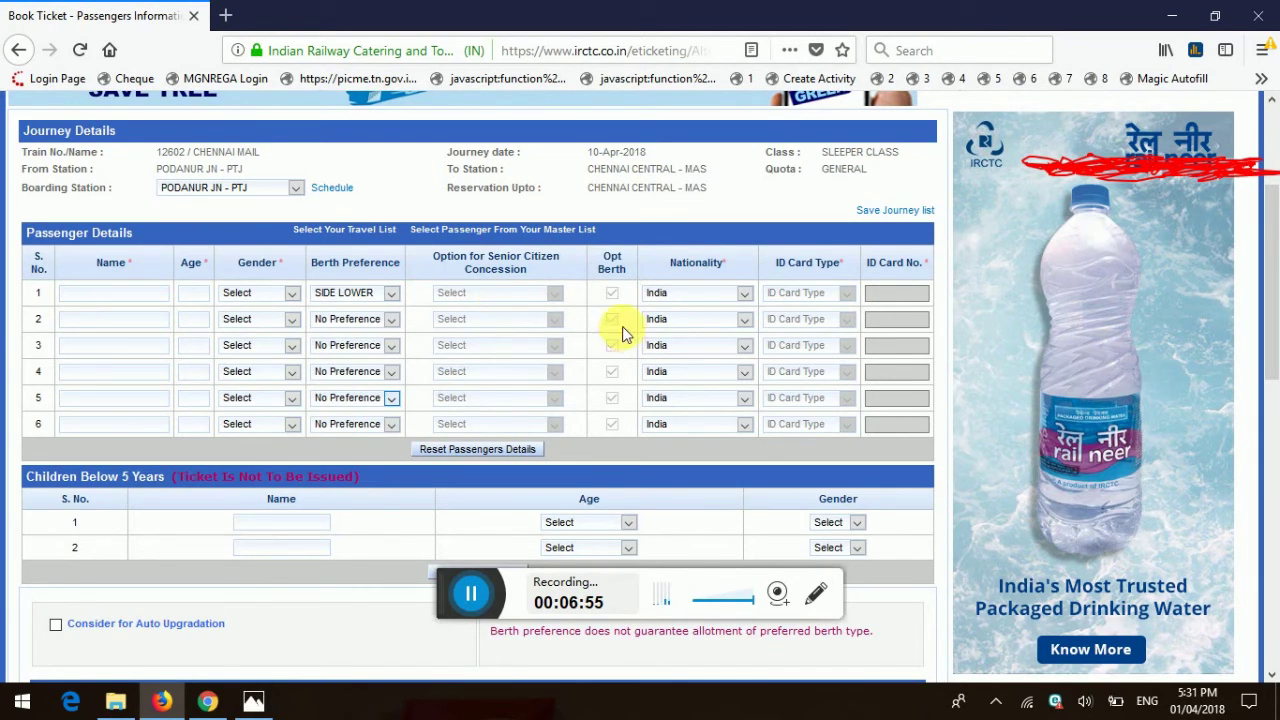
pyautogui.scroll(-3, 686, 334)
pyautogui.scroll(3, 634, 363)
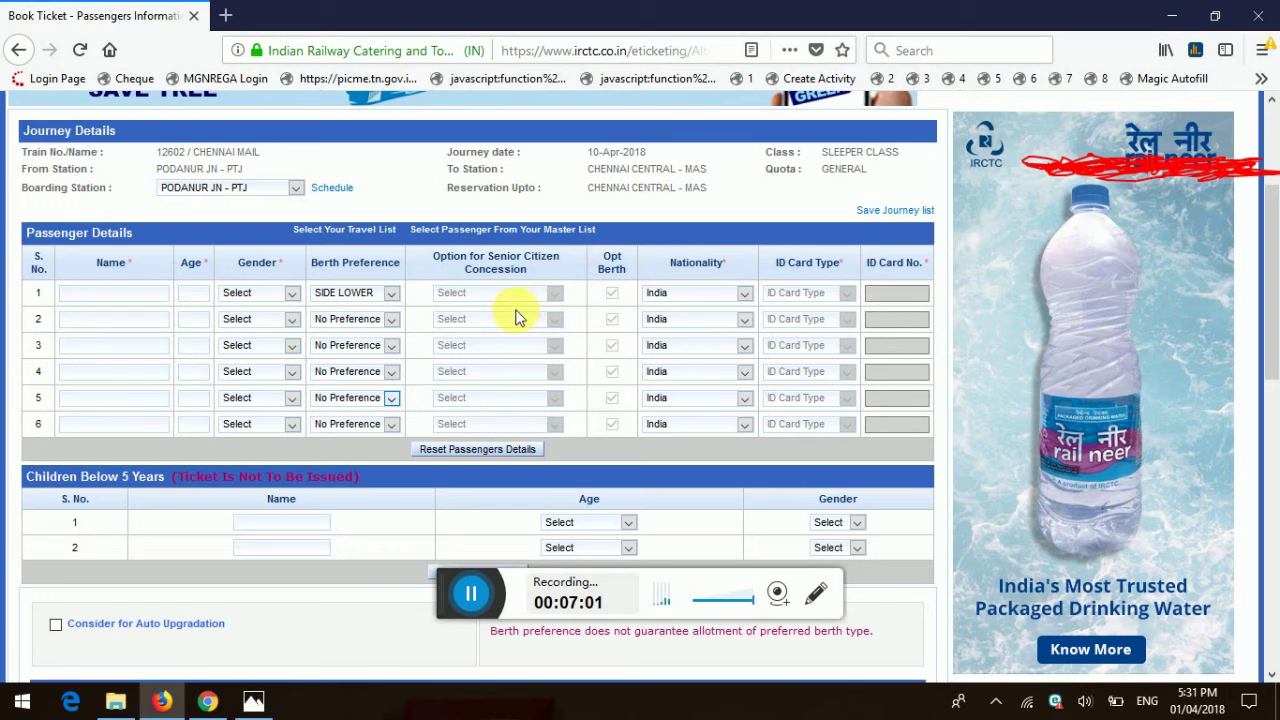
pyautogui.scroll(-1, 570, 322)
pyautogui.scroll(-5, 570, 316)
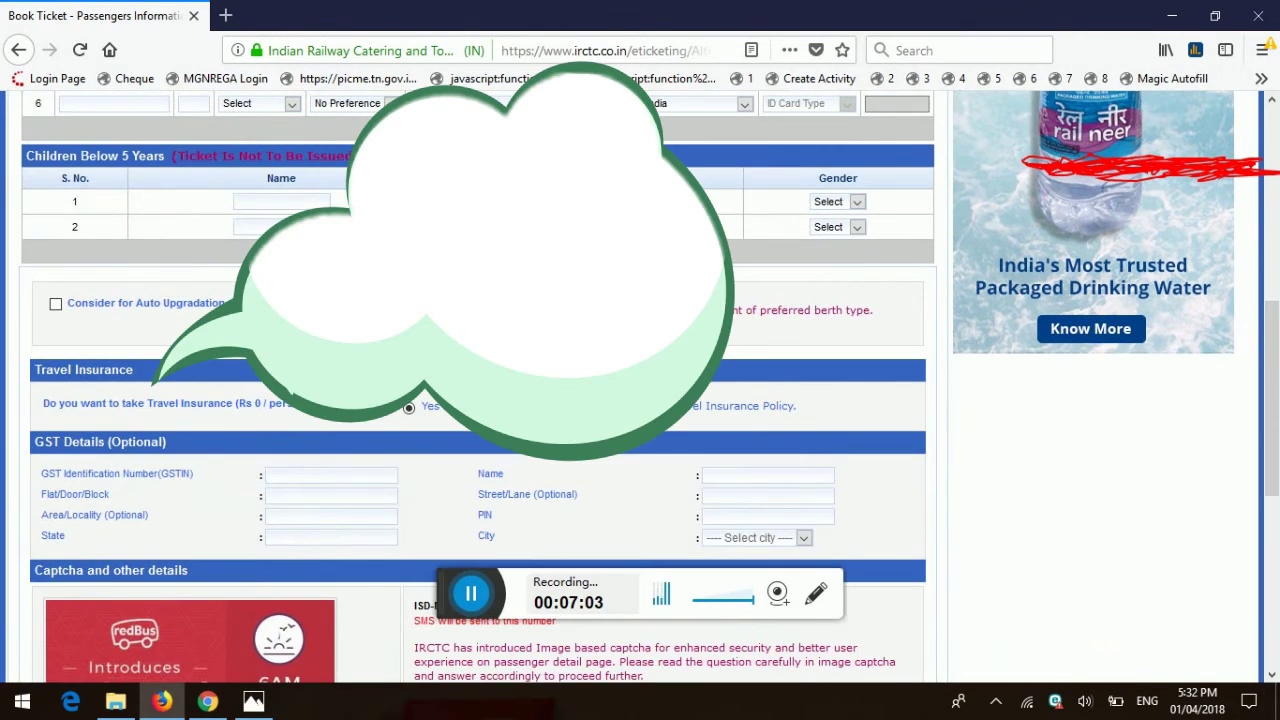
pyautogui.scroll(-3, 570, 316)
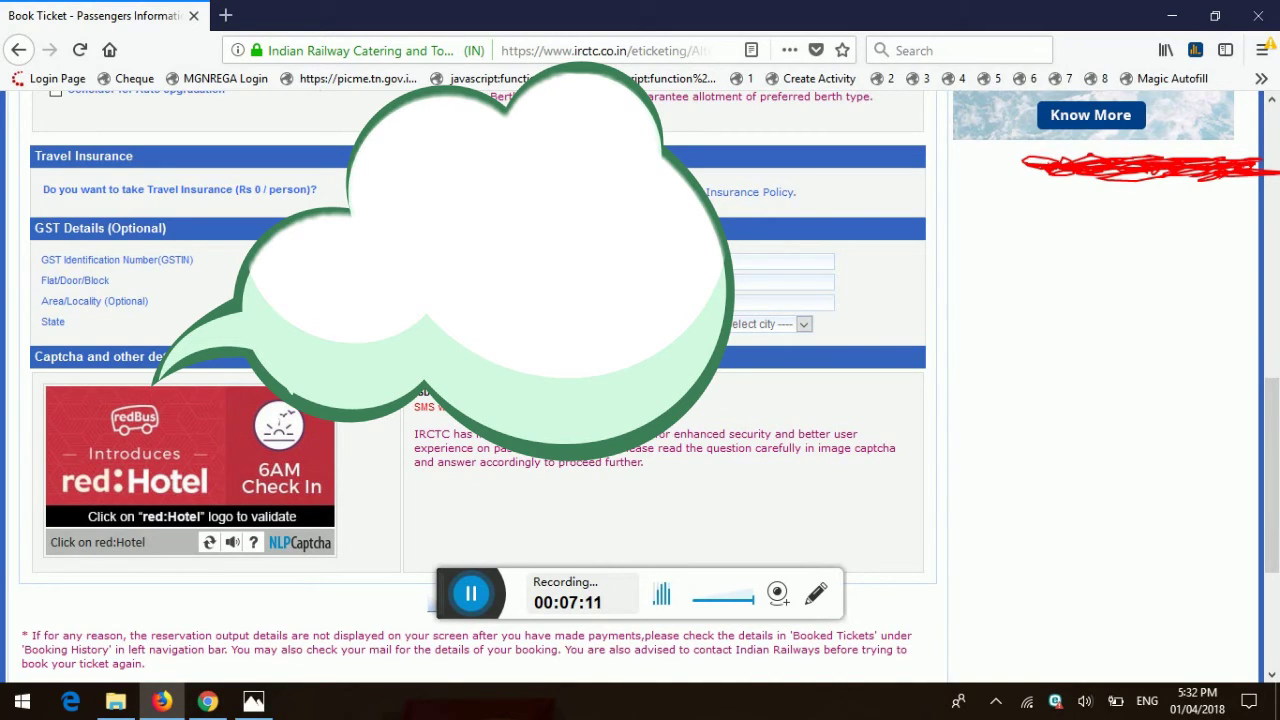
# Step: Answer the captcha with the red:Hotel logo and submit the passenger form with Next
pyautogui.click(288, 440)
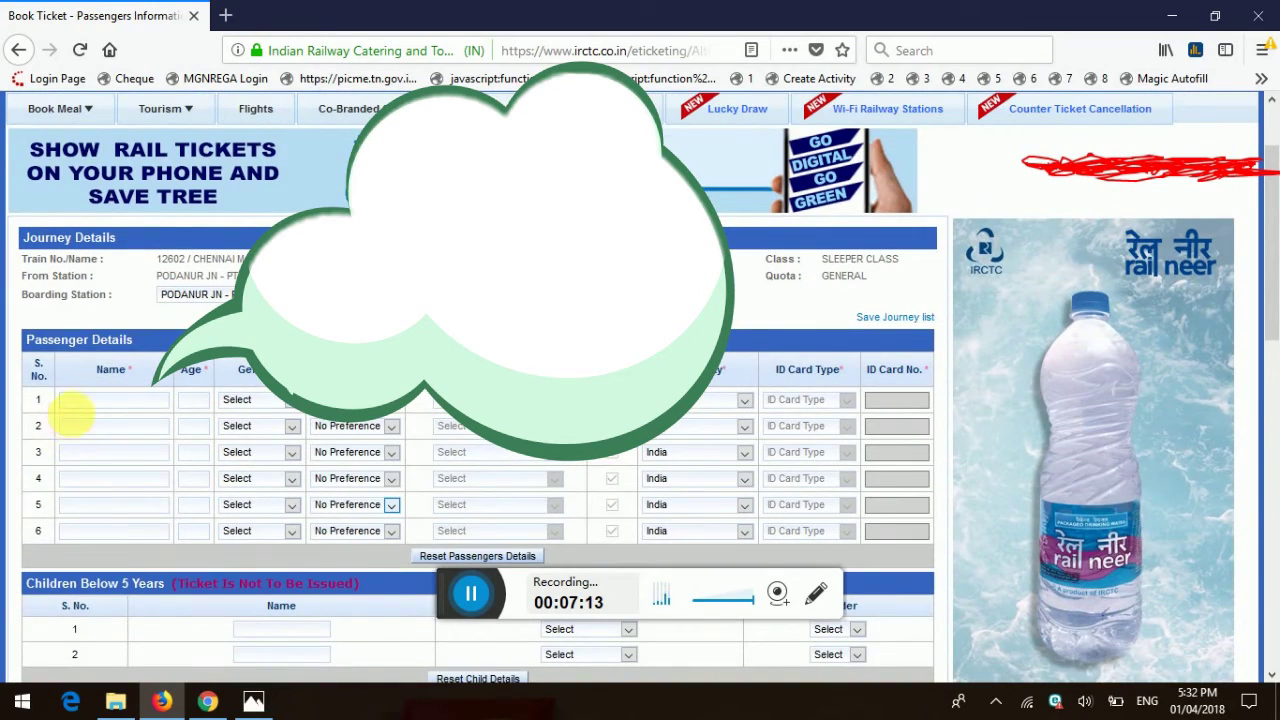
pyautogui.scroll(-10, 82, 405)
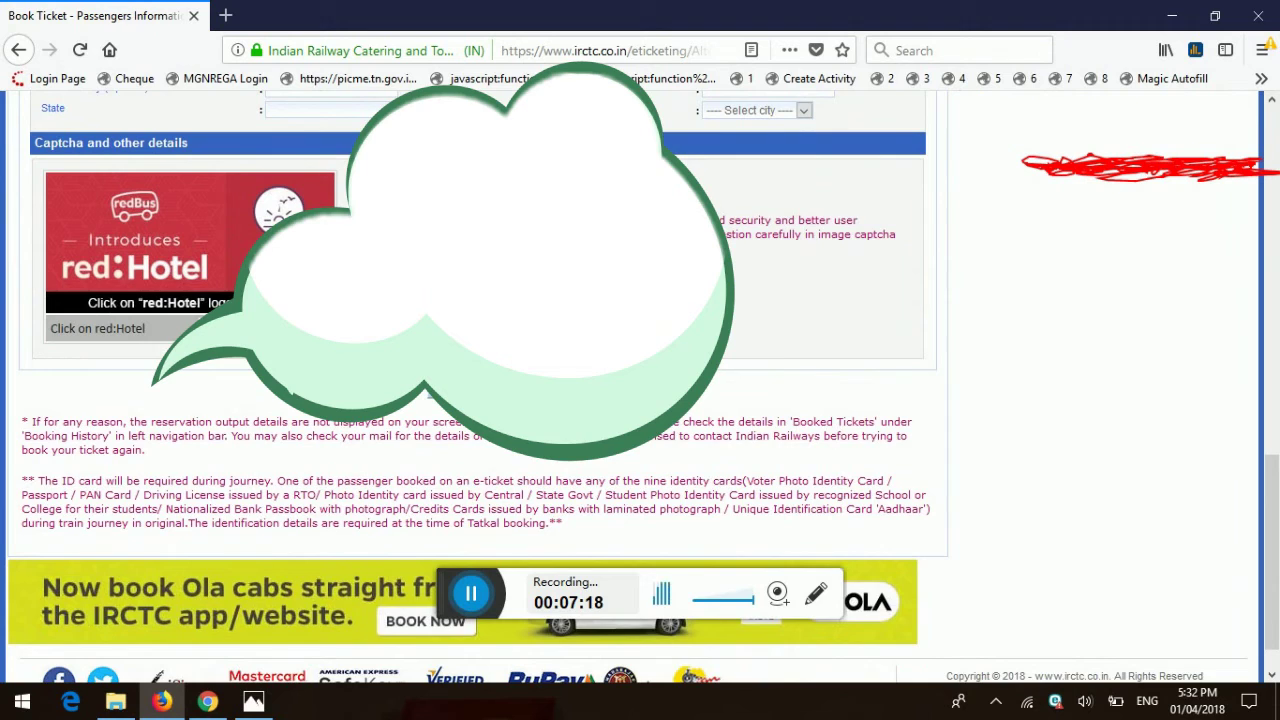
pyautogui.scroll(2, 110, 430)
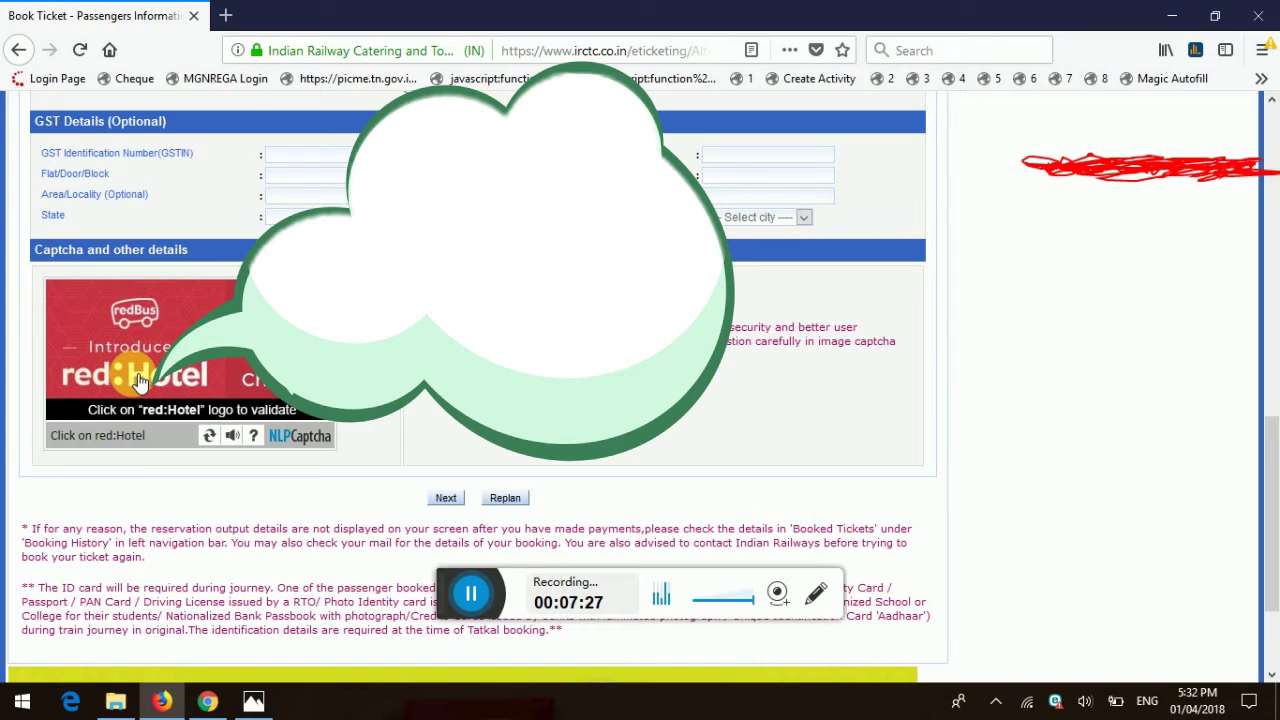
pyautogui.click(140, 380)
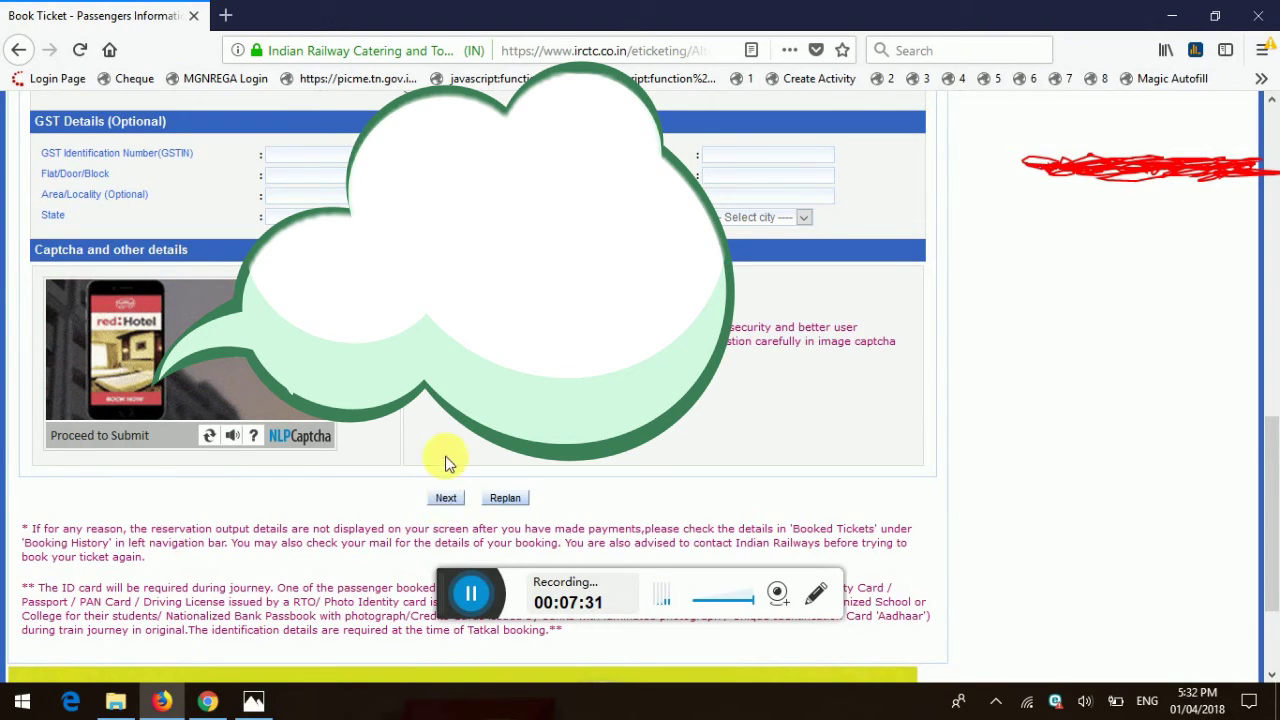
pyautogui.click(440, 498)
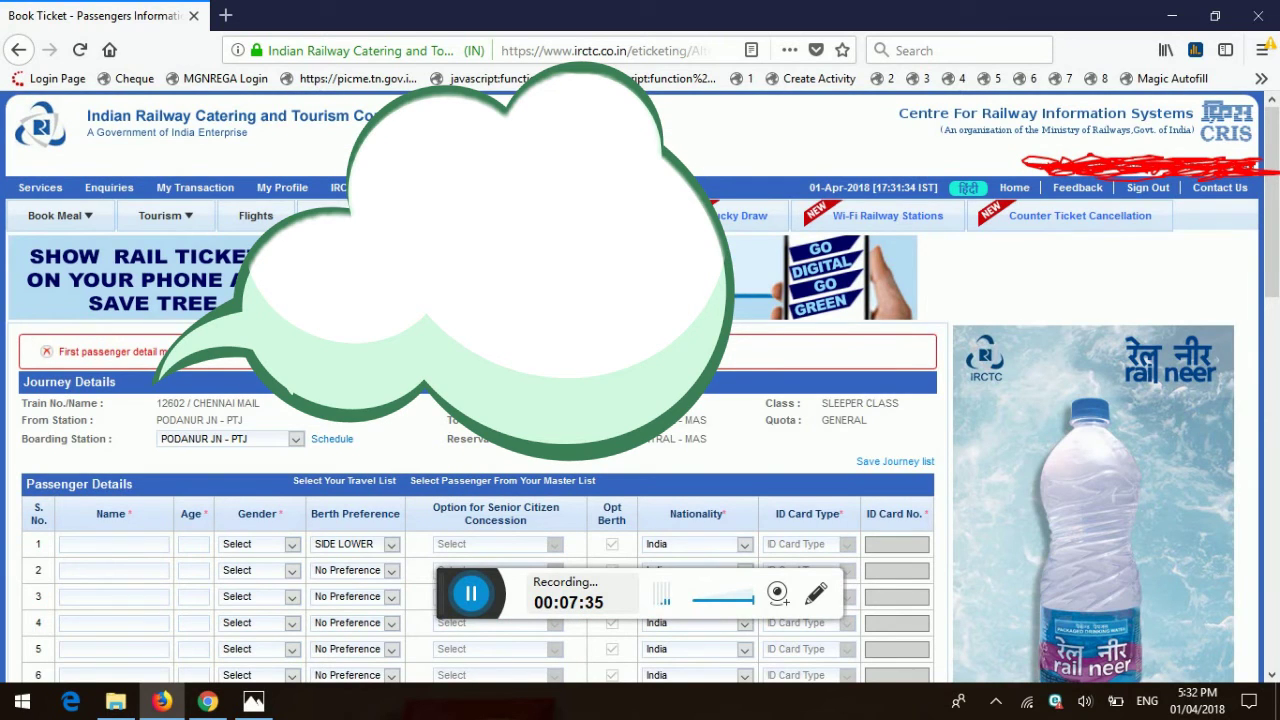
# Step: In row 1, type the passenger's name and age 20, then pick Male and SIDE UPPER
pyautogui.click(106, 548)
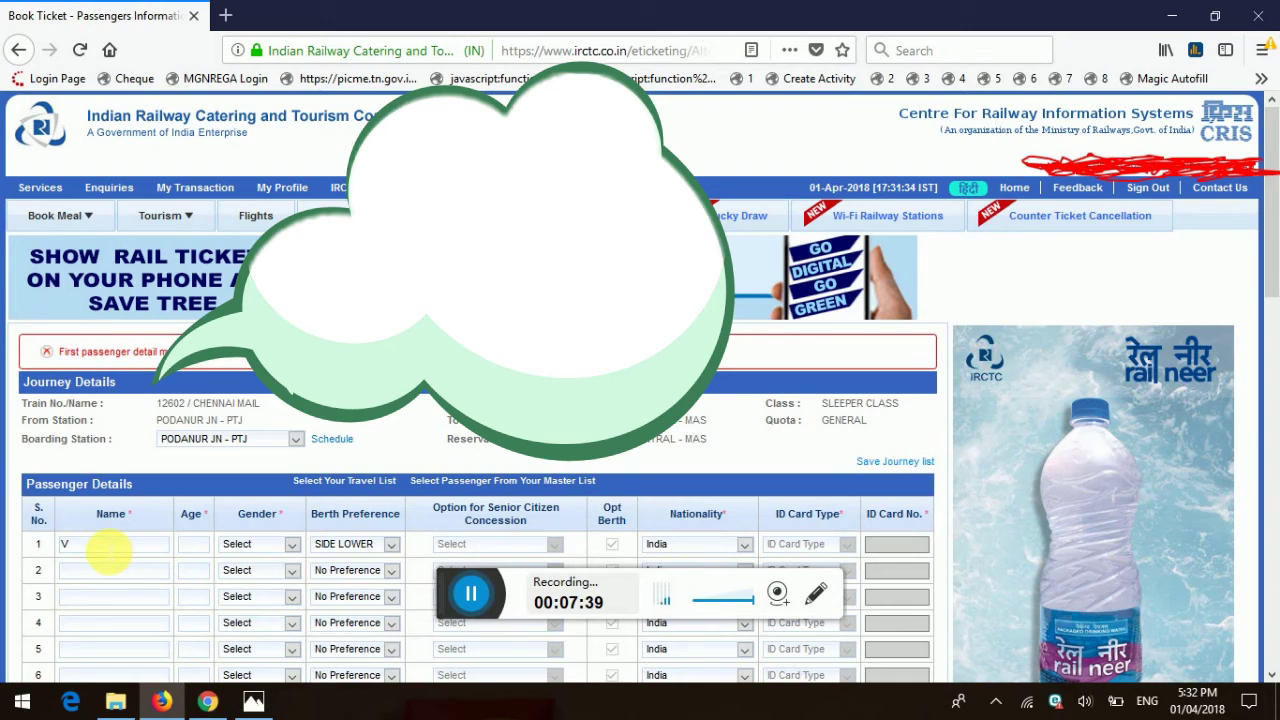
pyautogui.write('V')
pyautogui.write('WARRIORPR')
pyautogui.write('INC')
pyautogui.write('20')
pyautogui.press('Tab')
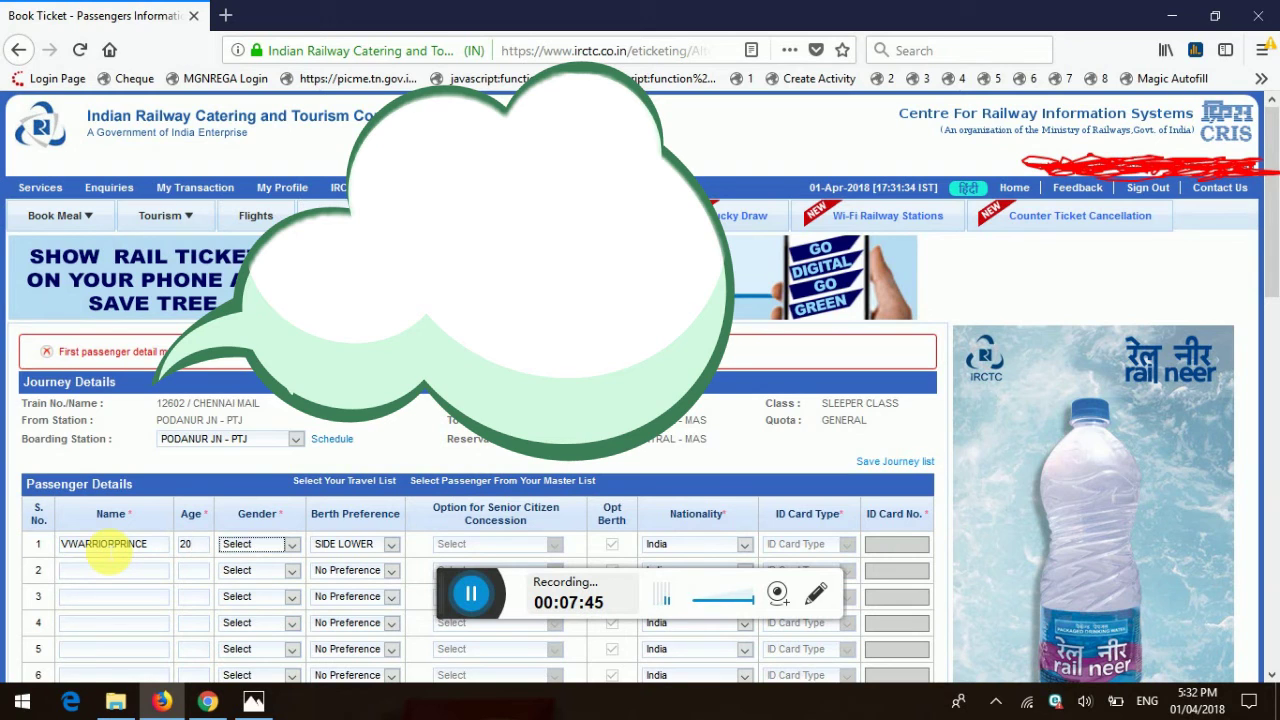
pyautogui.press('f')
pyautogui.press('m')
pyautogui.press('Tab')
pyautogui.press('Down')
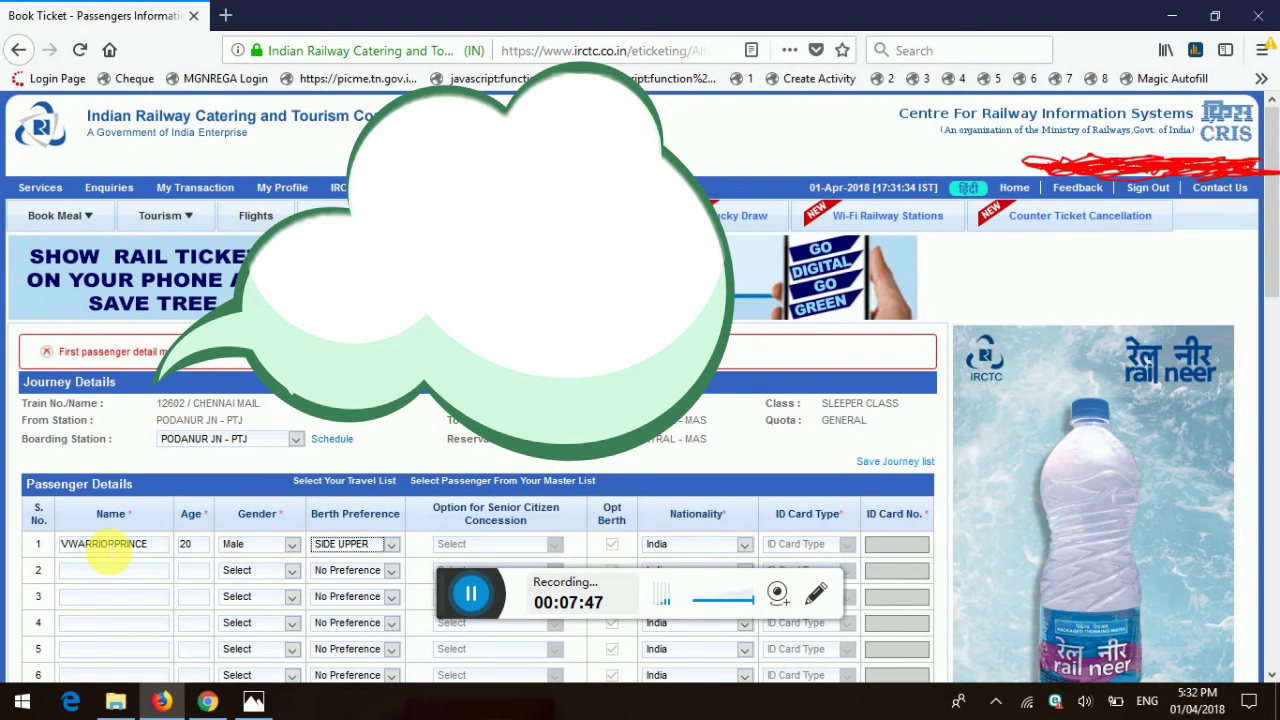
pyautogui.scroll(-5, 105, 555)
pyautogui.scroll(-5, 243, 400)
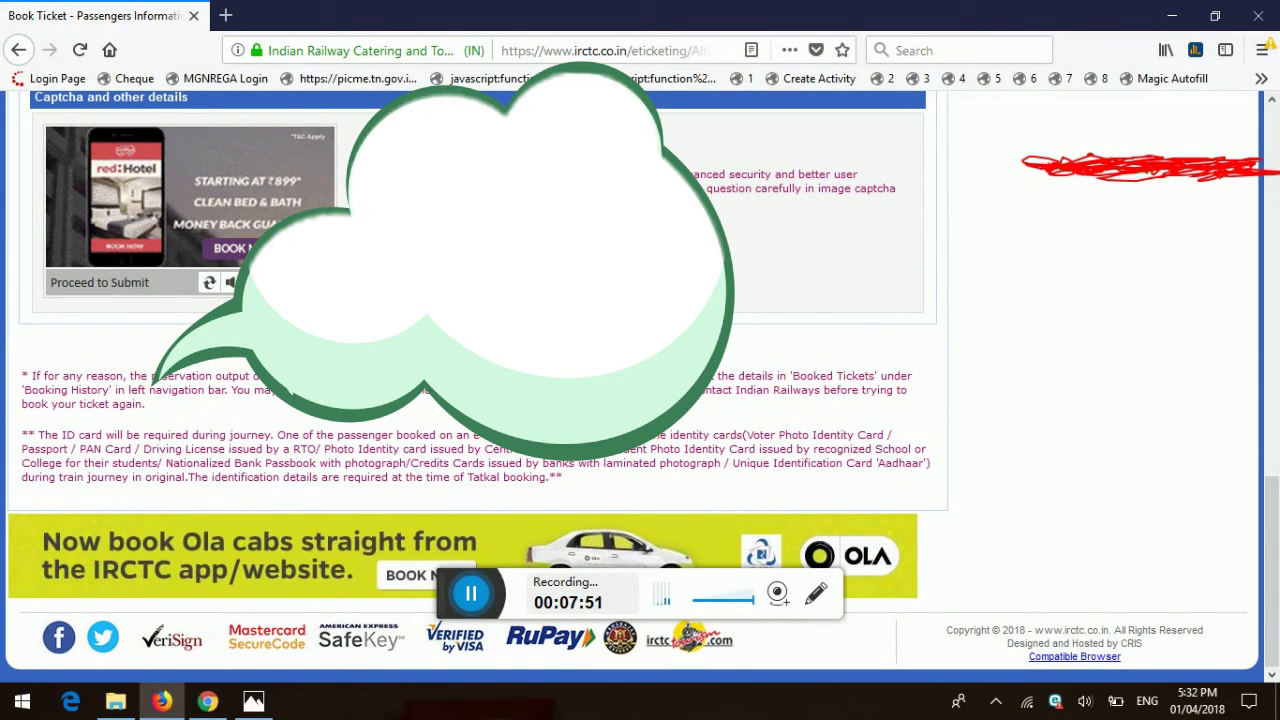